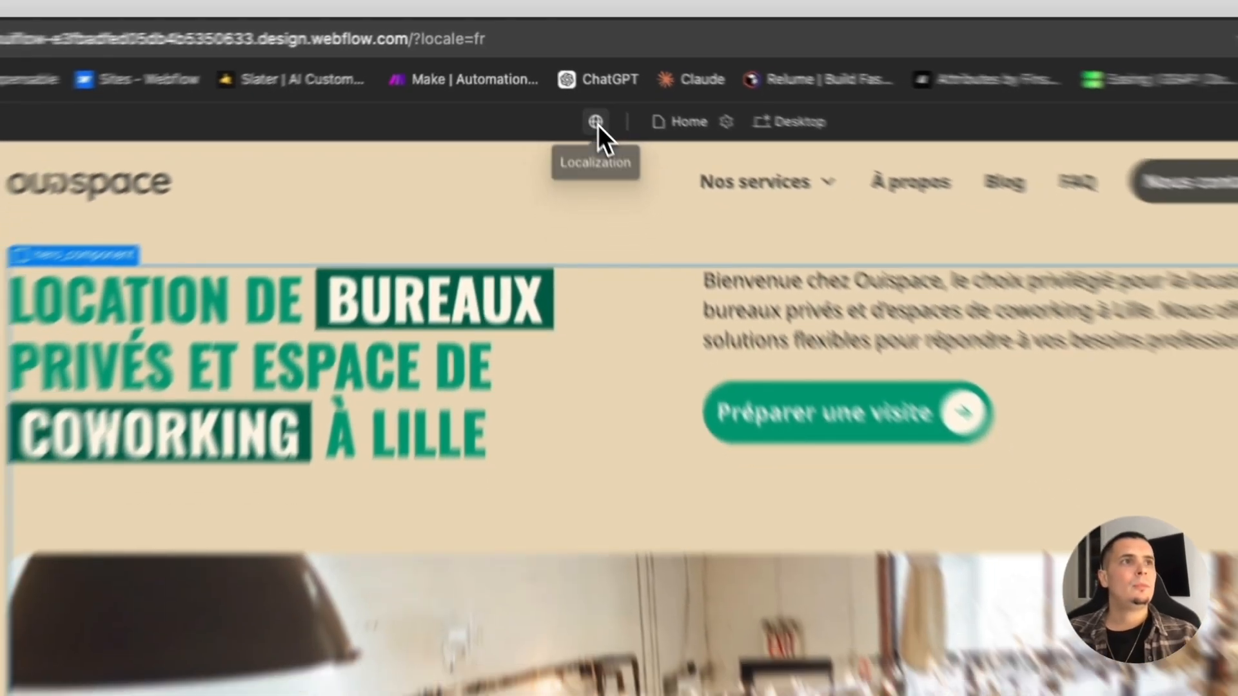
# - Add a new locale for English in the site's localization settings
pyautogui.click(618, 150)
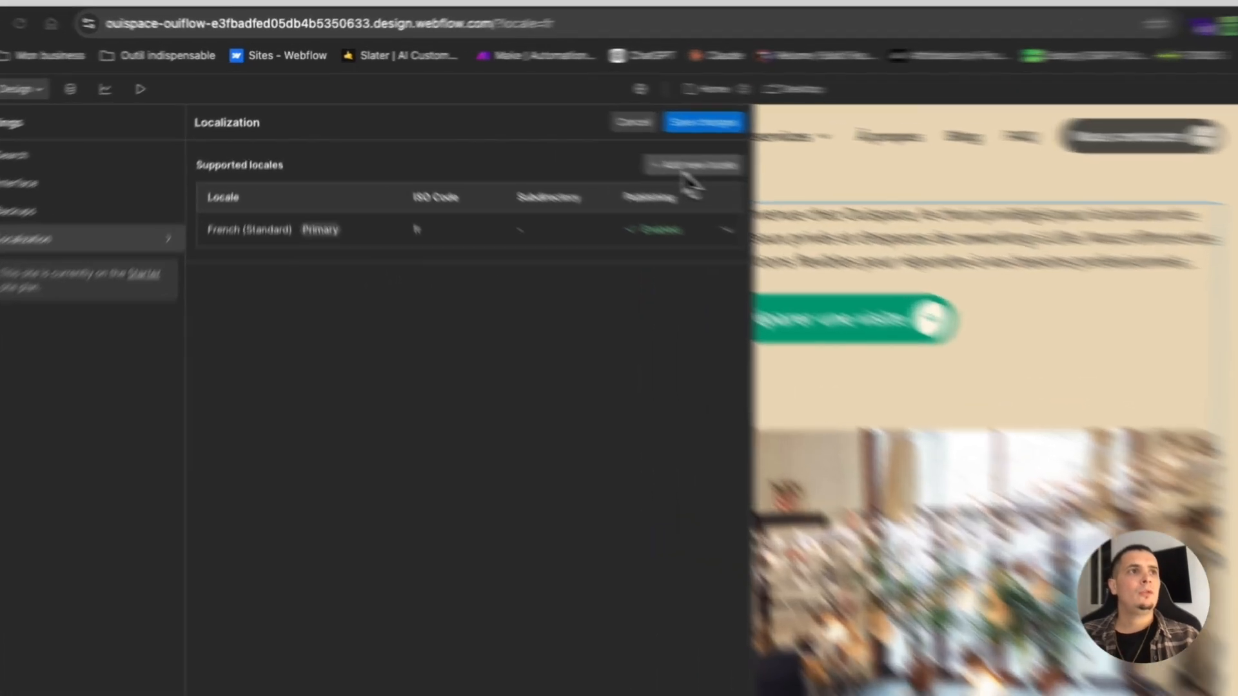
pyautogui.click(599, 143)
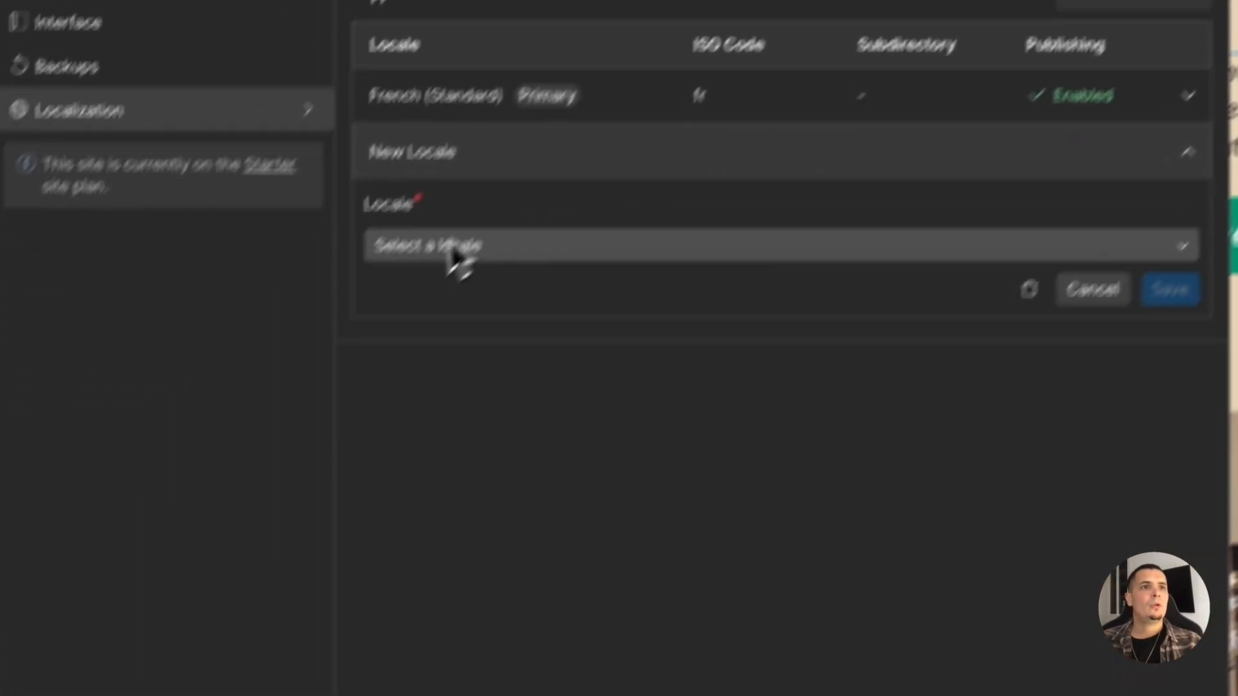
pyautogui.click(454, 252)
pyautogui.write('e')
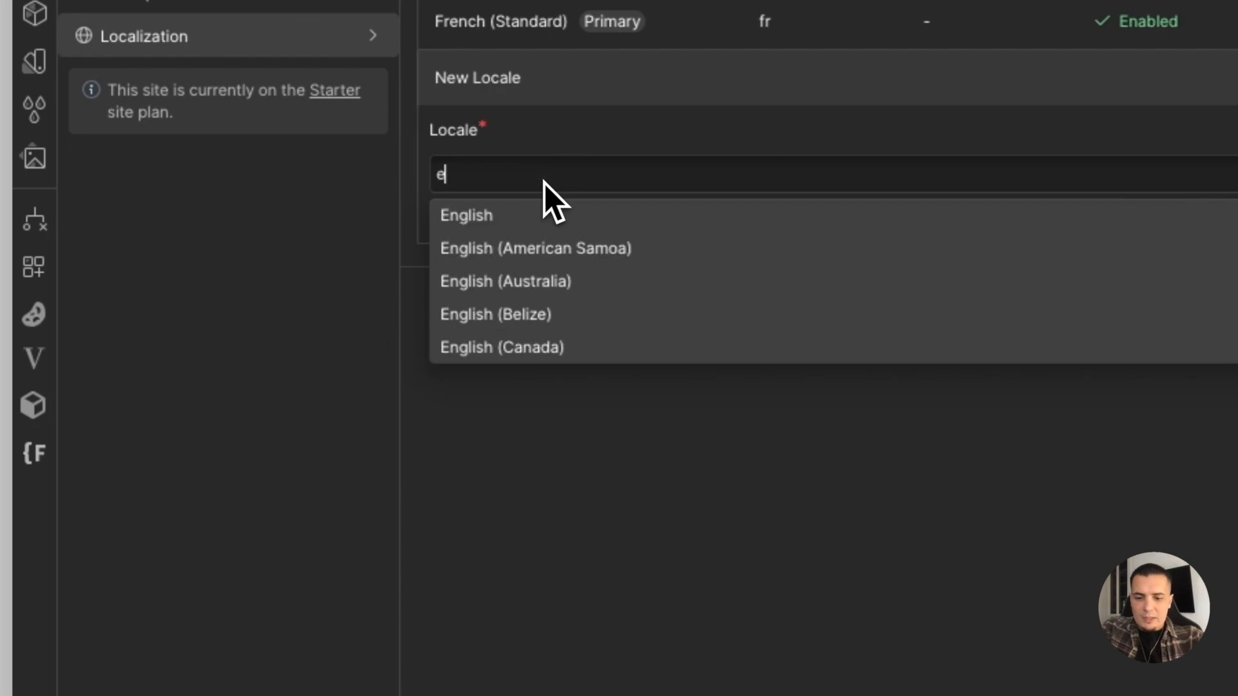
pyautogui.write('ngl')
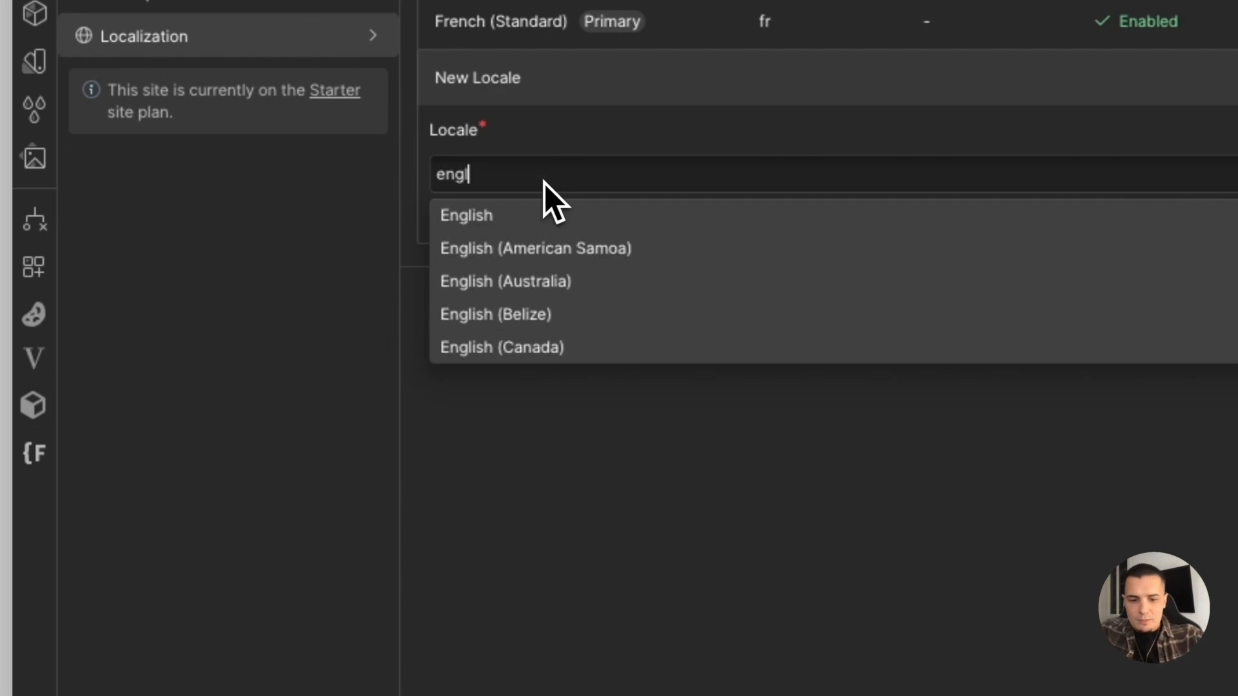
pyautogui.click(474, 225)
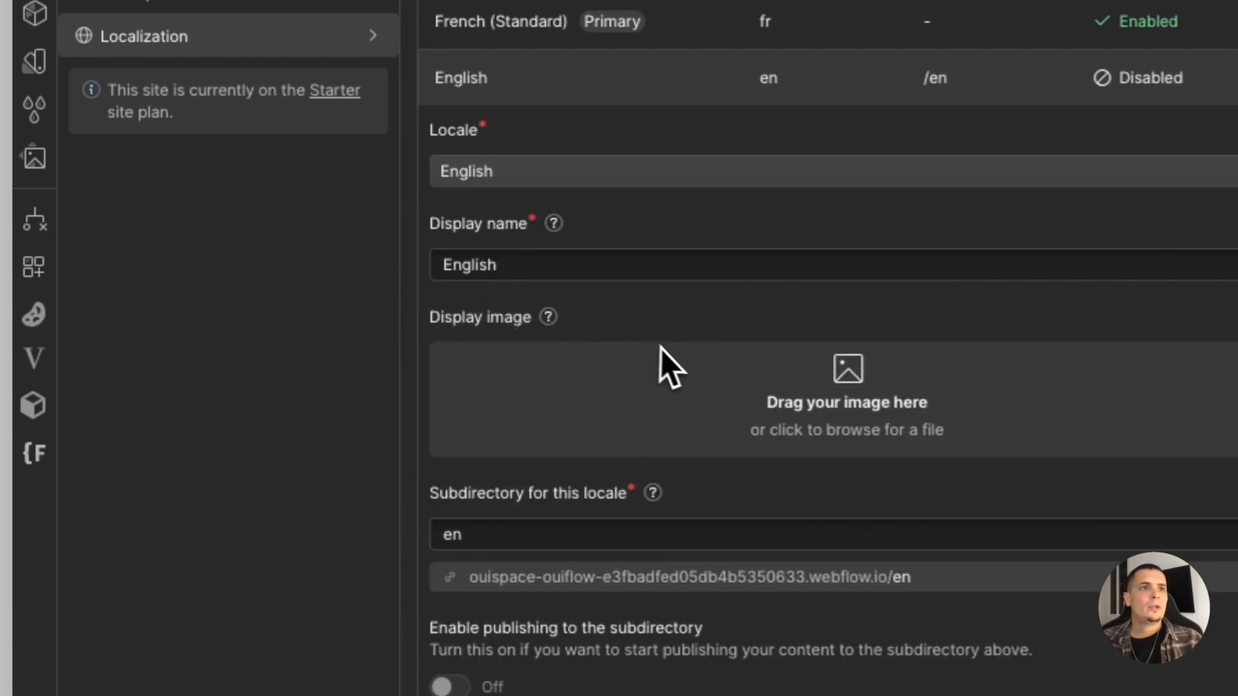
# - Save the English locale with the subdirectory "en" and save the localization changes
pyautogui.click(491, 533)
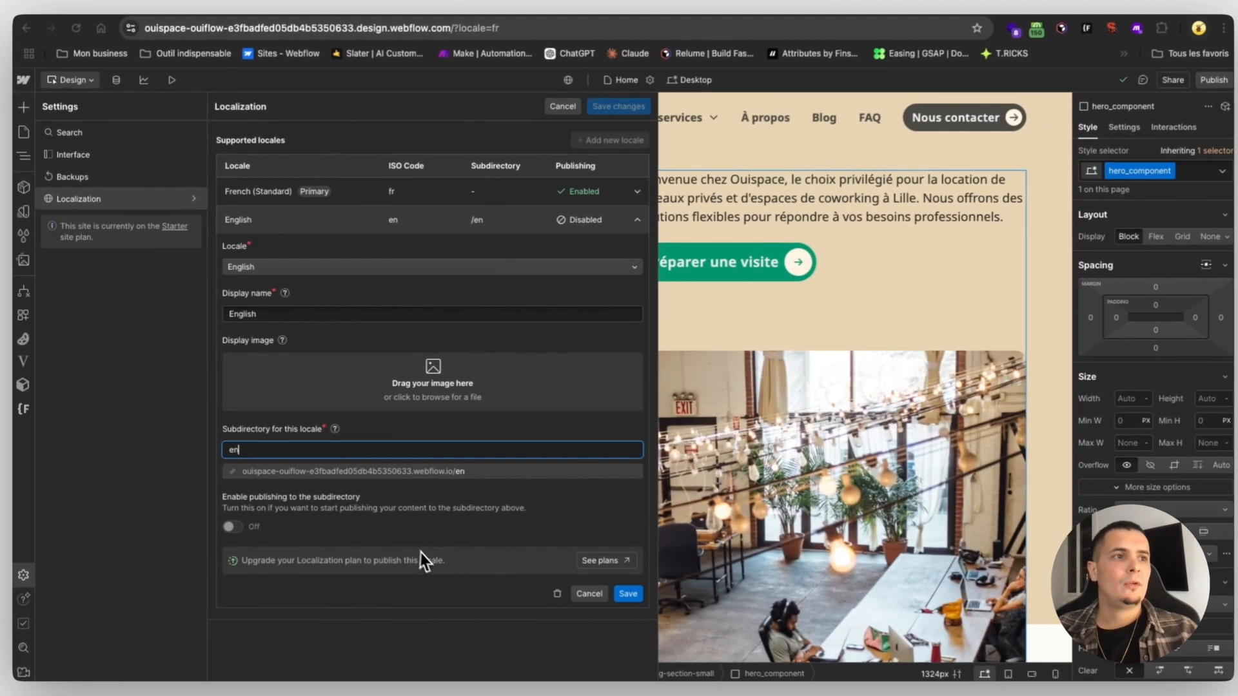
pyautogui.click(626, 591)
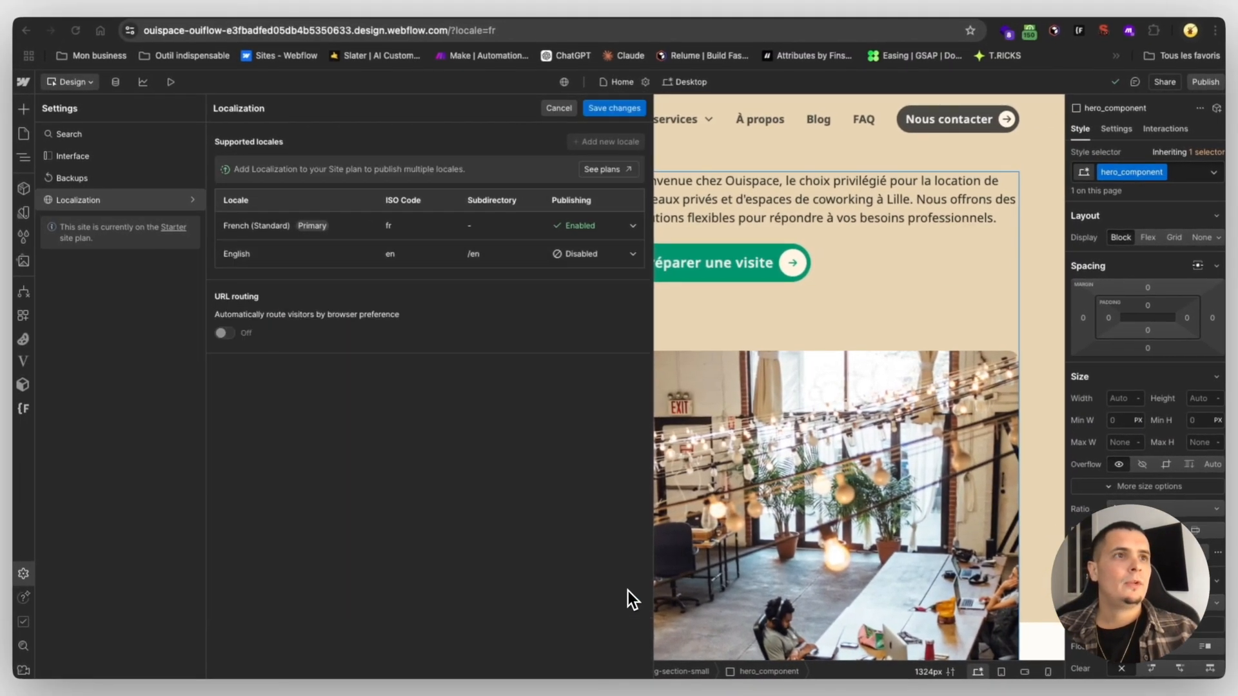
pyautogui.click(614, 113)
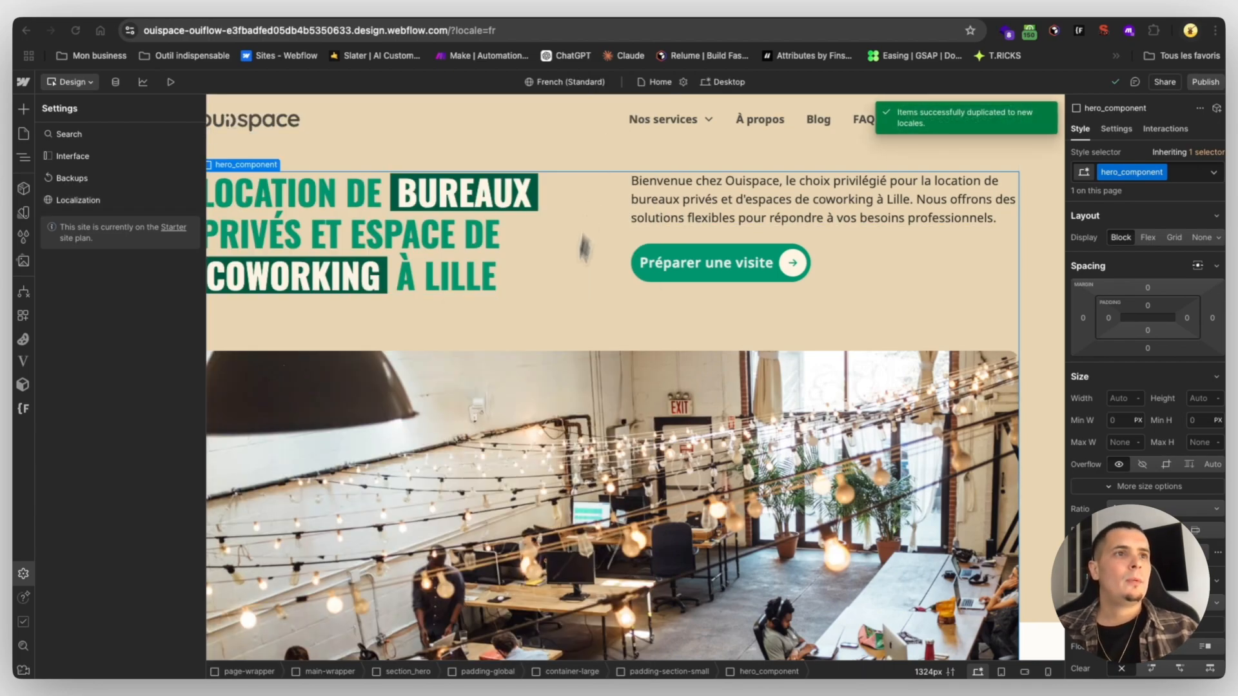
# - Show the page's element structure and switch the Home page to the English locale
pyautogui.press('z')
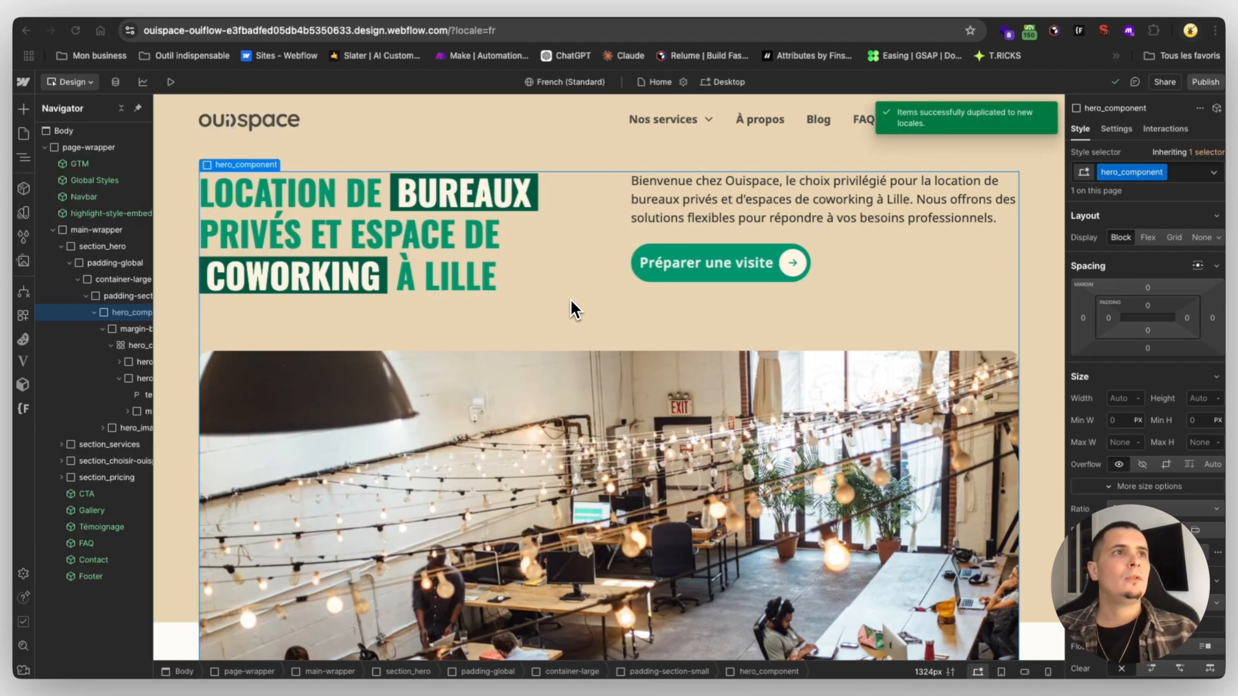
pyautogui.click(559, 84)
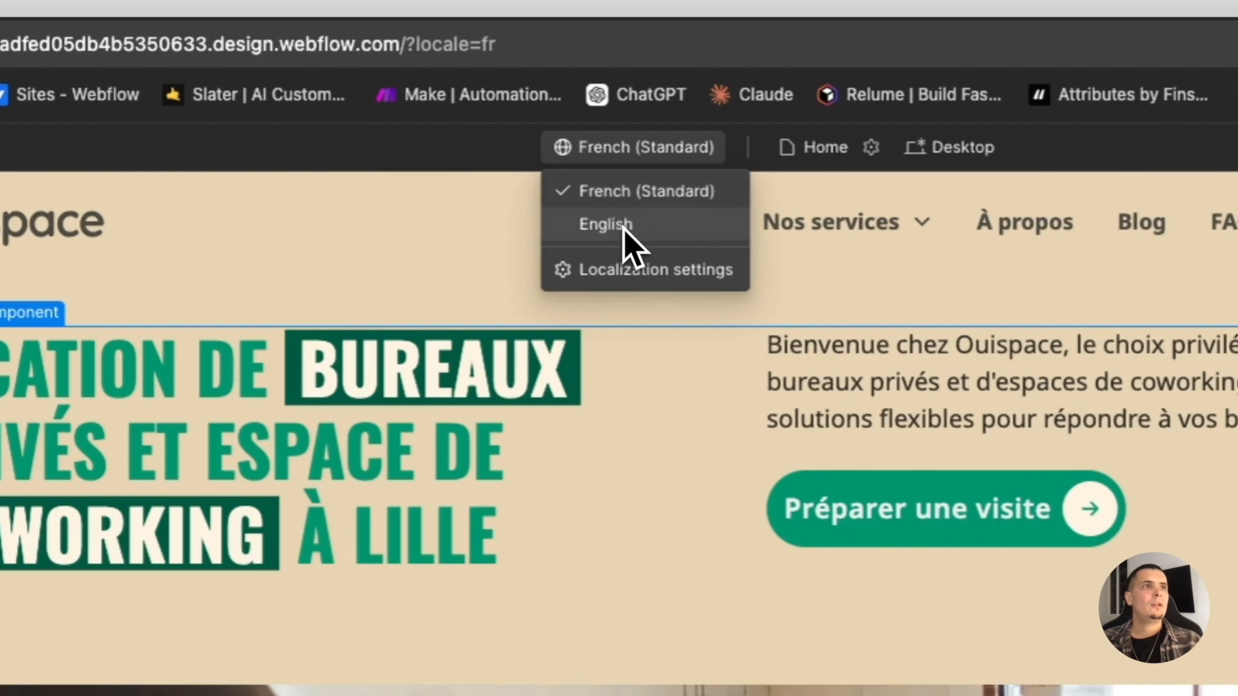
pyautogui.click(624, 230)
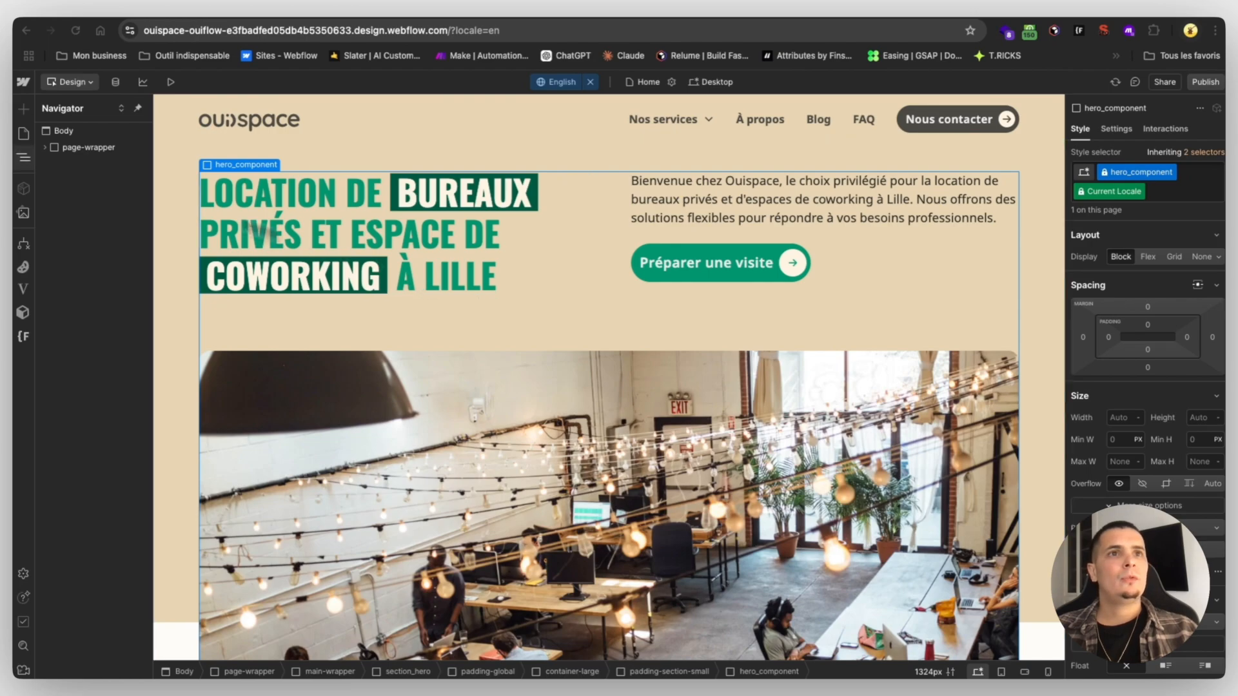
pyautogui.click(74, 136)
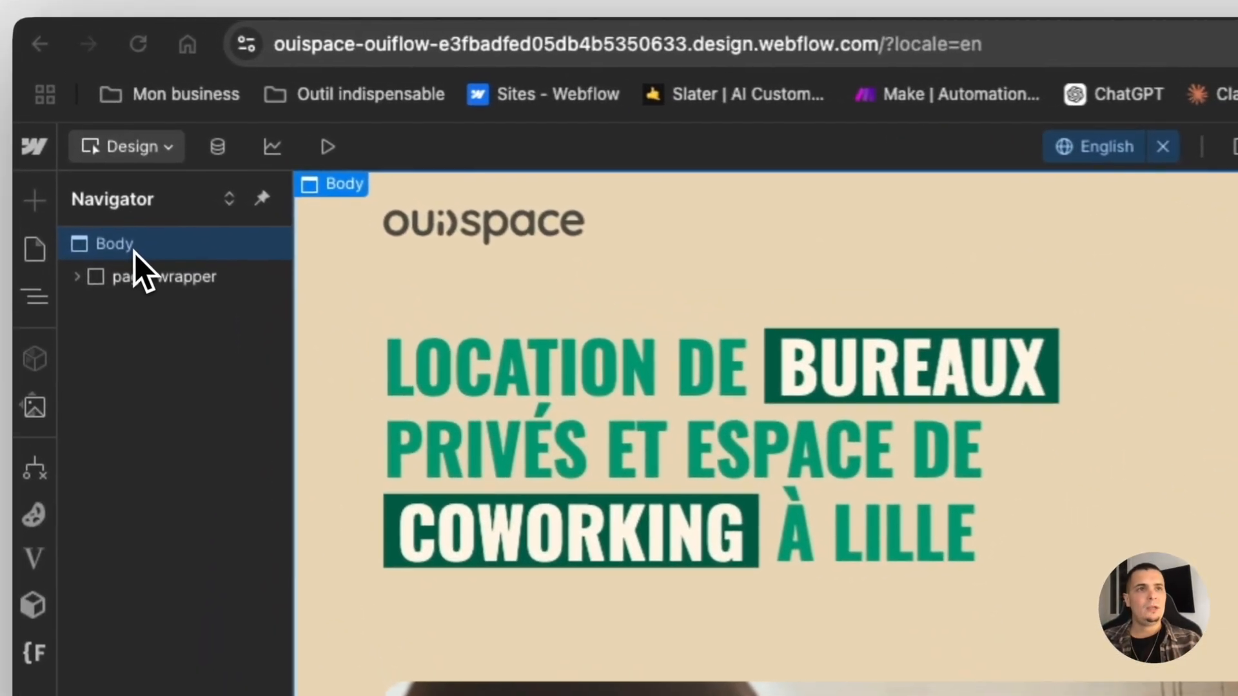
pyautogui.rightClick(135, 253)
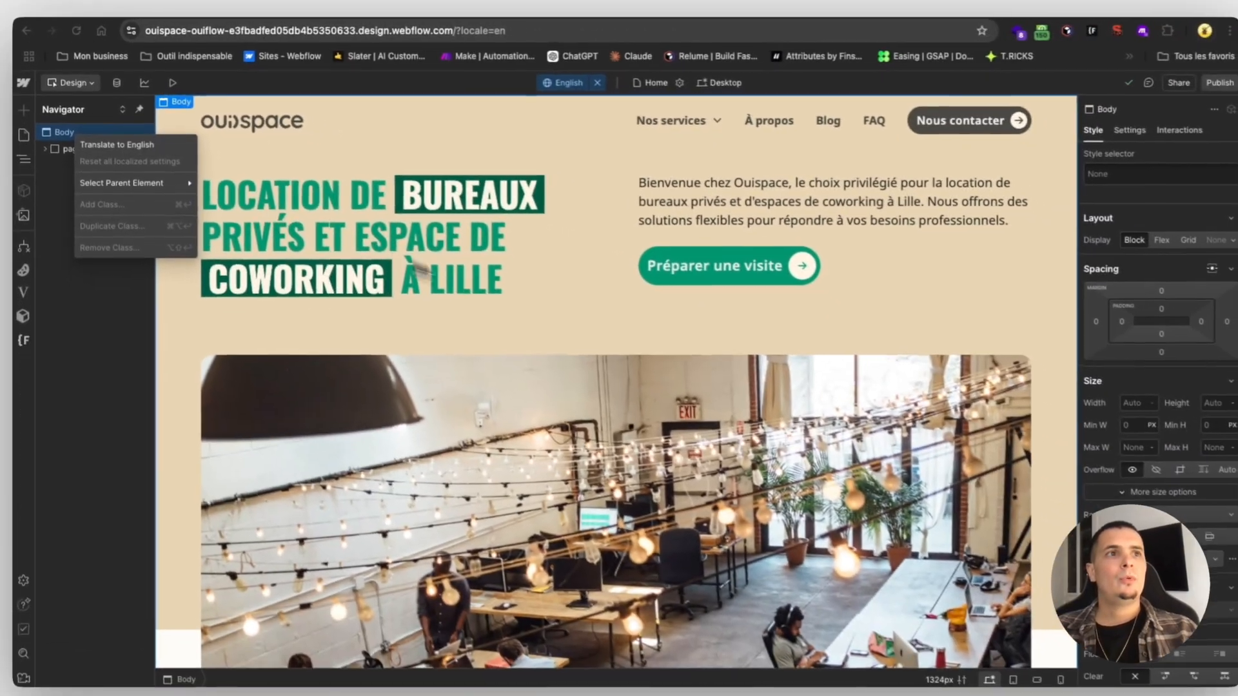
pyautogui.click(213, 270)
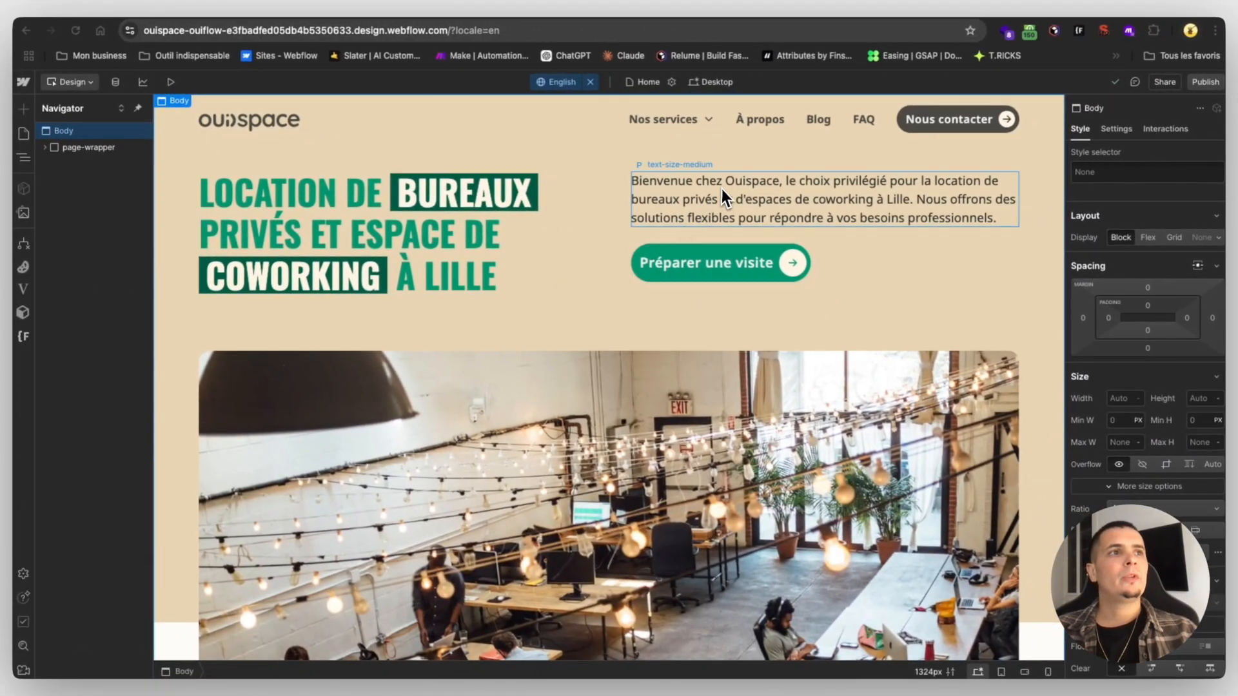
# - Translate the hero section's introductory paragraph to English
pyautogui.click(723, 188)
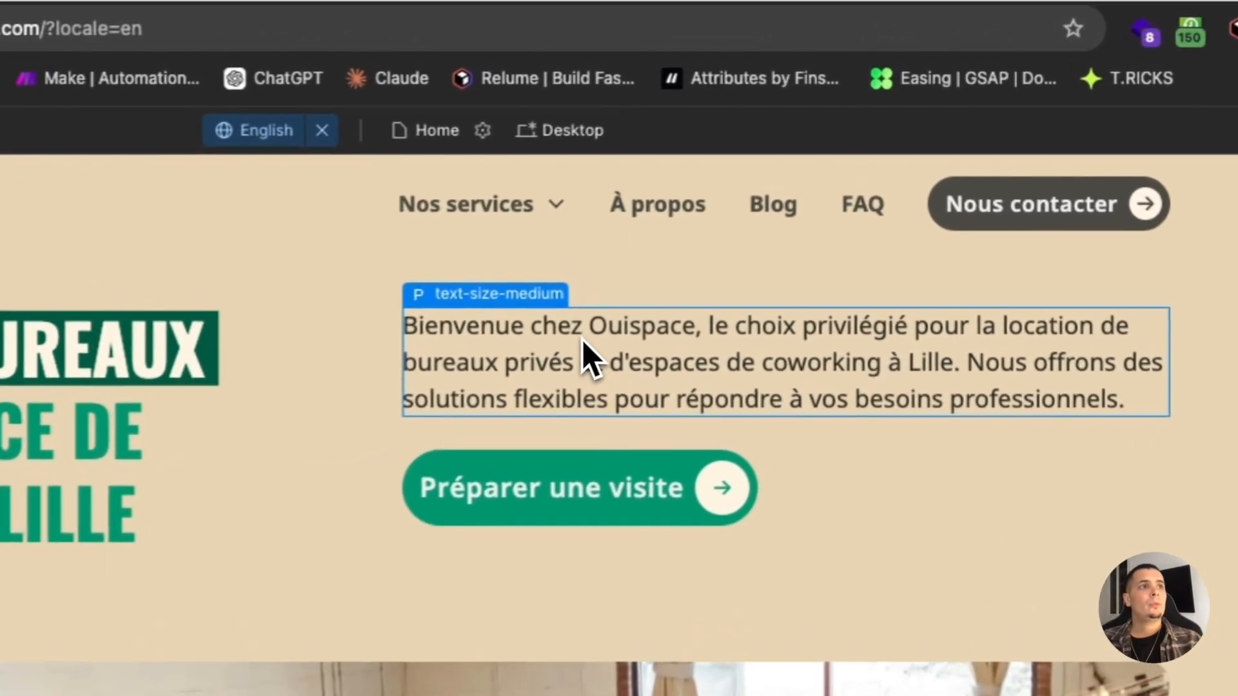
pyautogui.rightClick(722, 188)
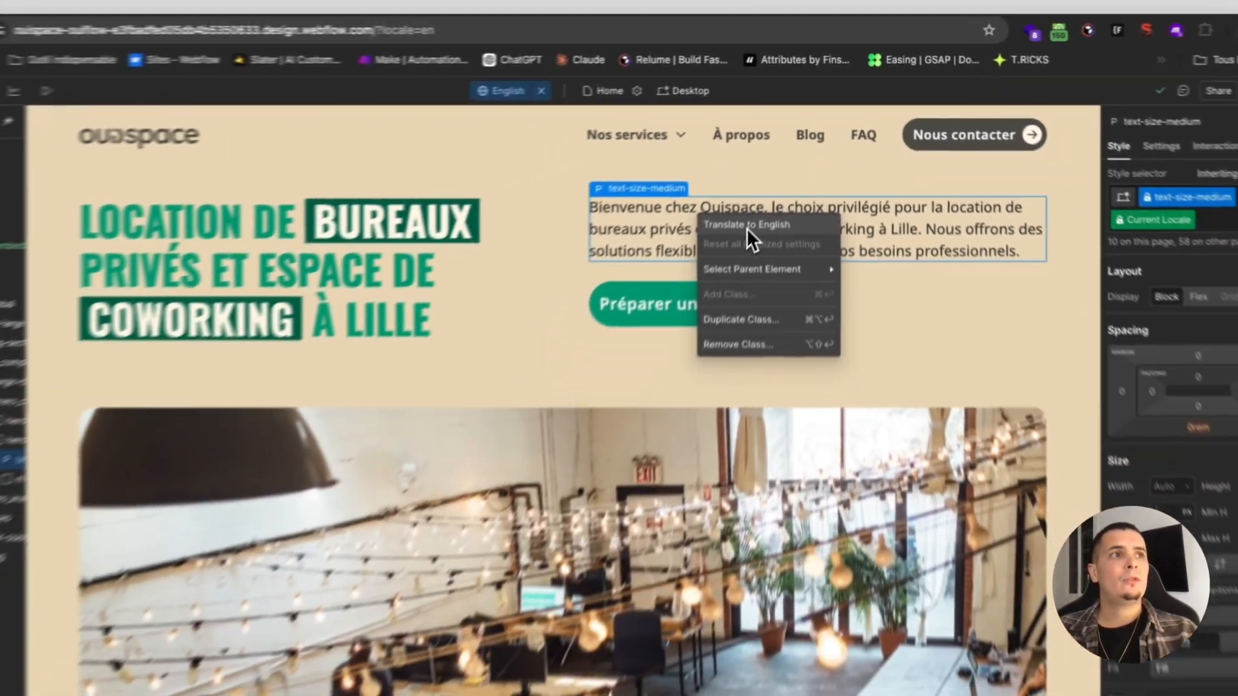
pyautogui.click(748, 225)
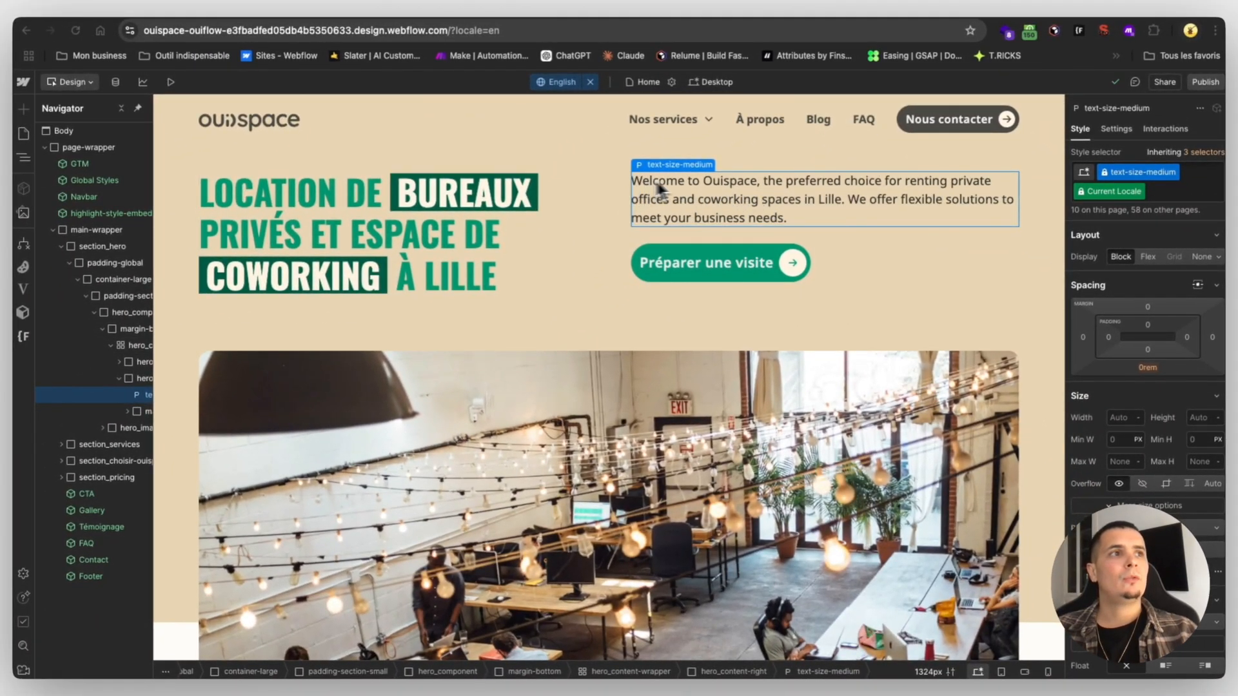
# - Reset the hero paragraph's text to the primary locale in its element settings
pyautogui.click(871, 256)
pyautogui.click(821, 196)
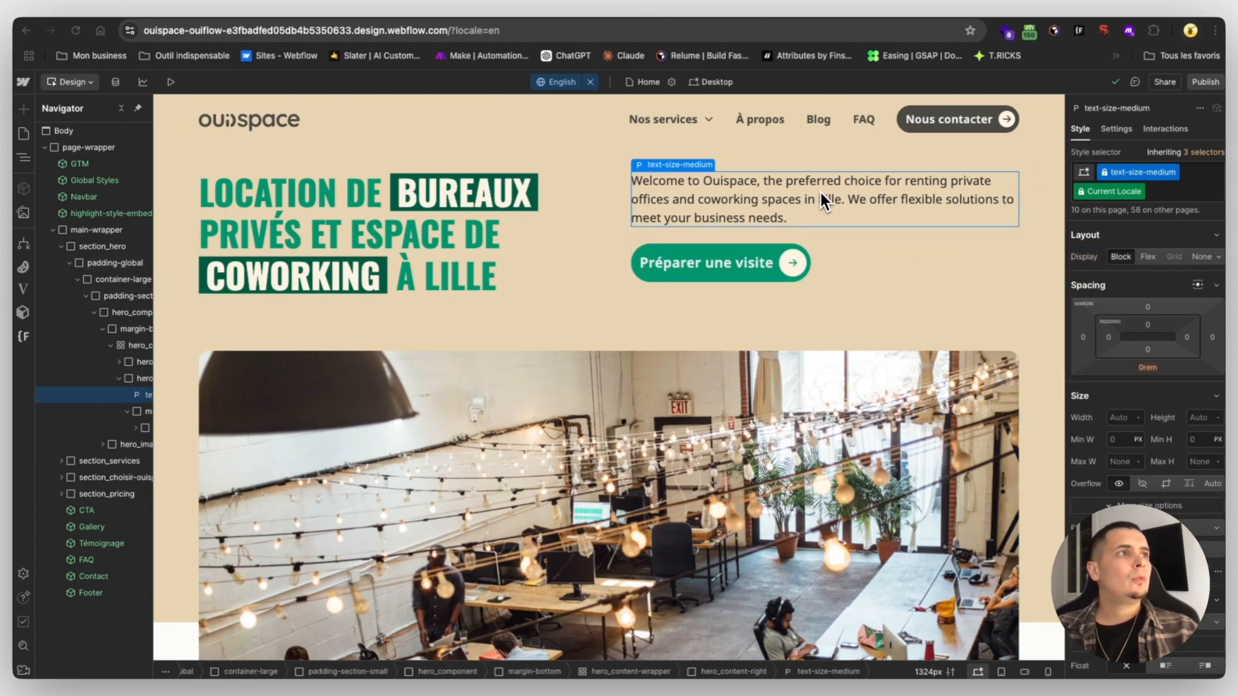
pyautogui.click(1116, 128)
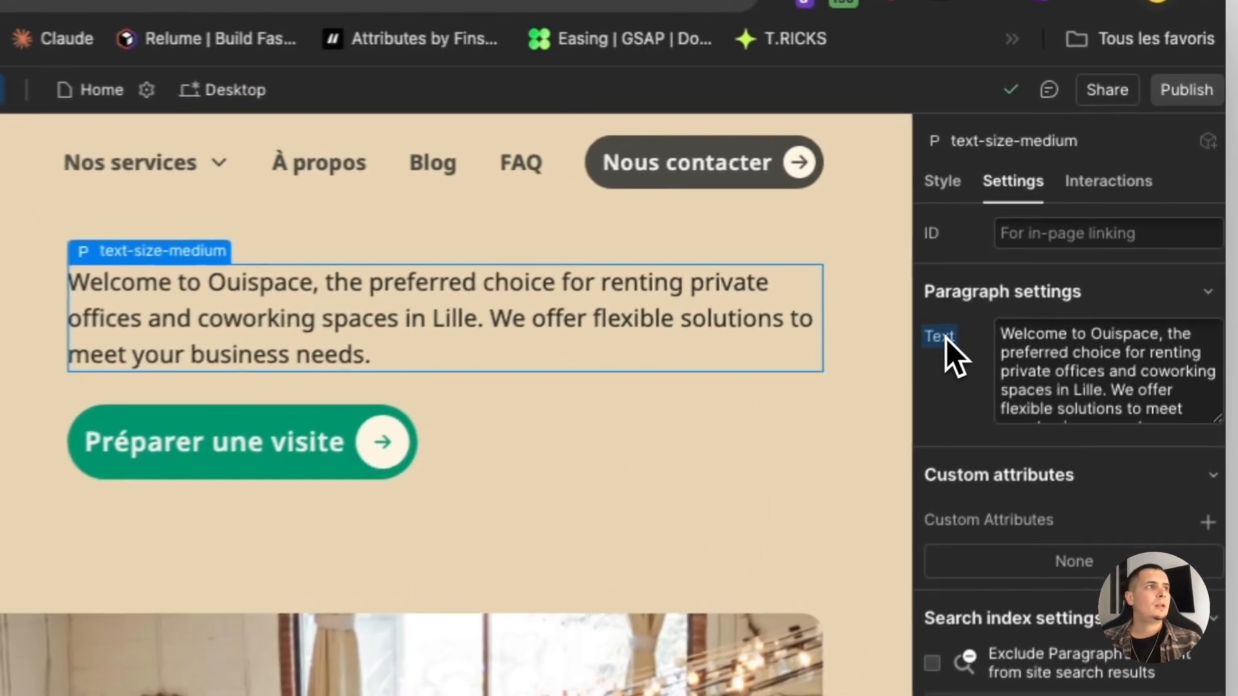
pyautogui.click(1083, 210)
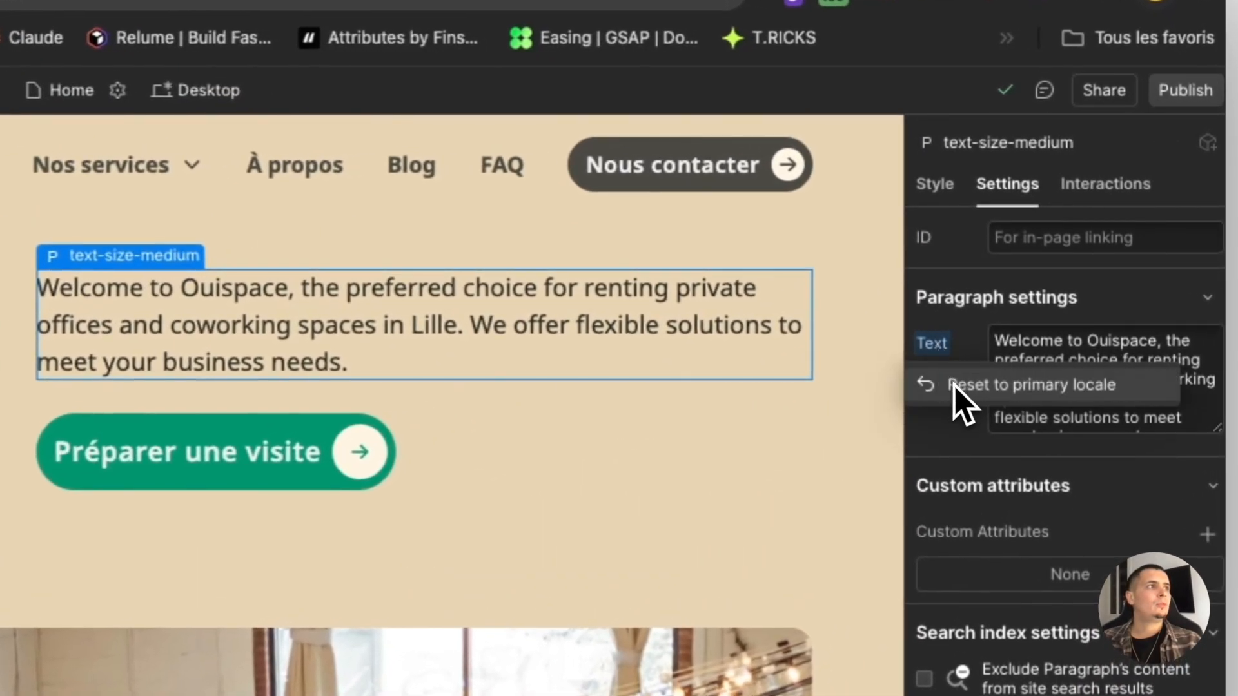
pyautogui.click(955, 385)
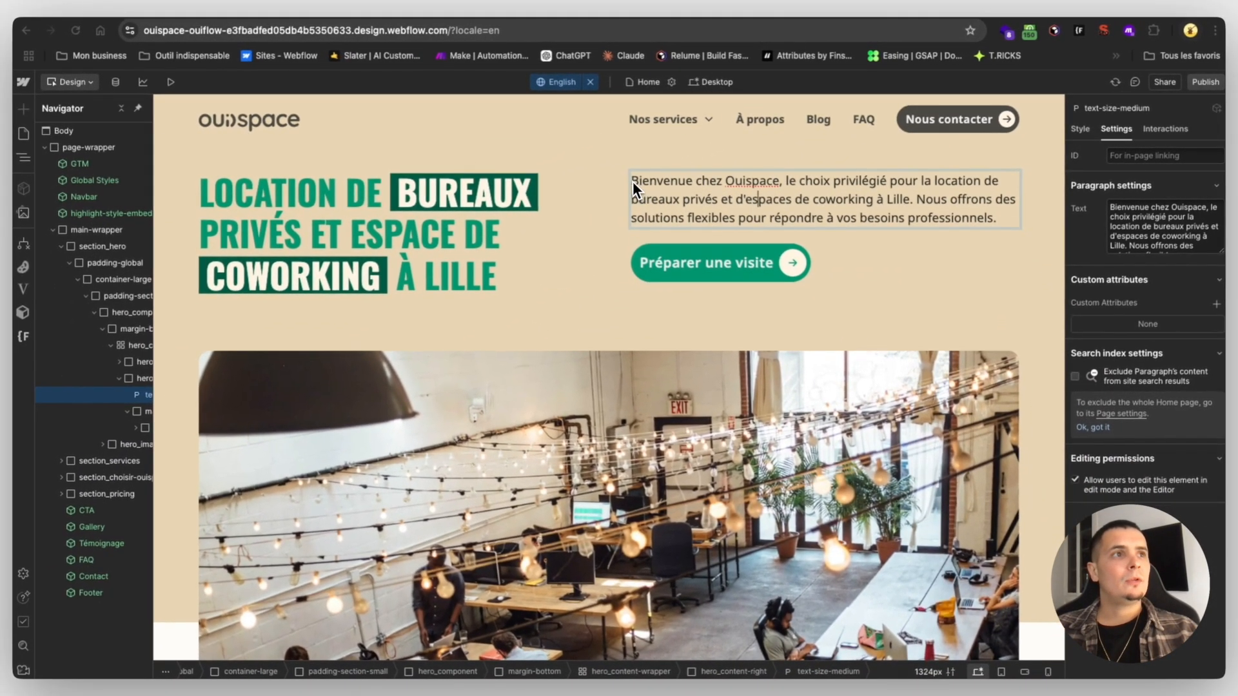
# - Manually replace "Bienvenue" with "welcome" in the hero paragraph, and undo that edit
pyautogui.moveTo(582, 202); pyautogui.dragTo(689, 183)
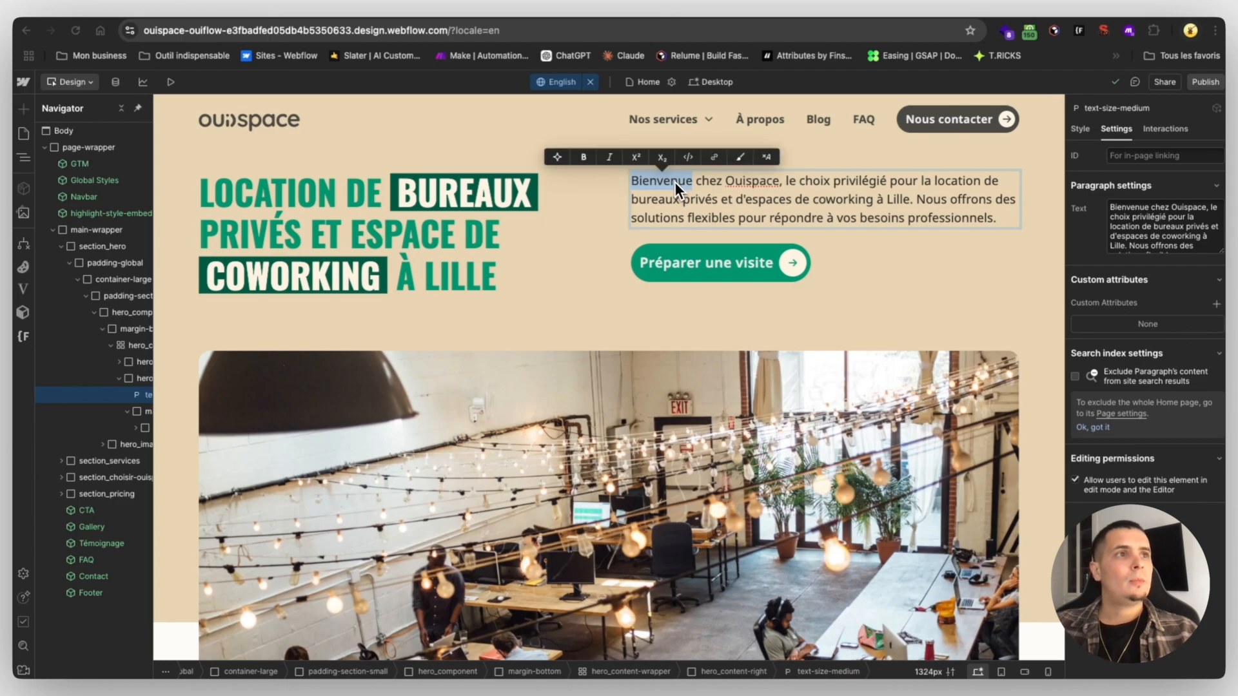
pyautogui.write('welcome')
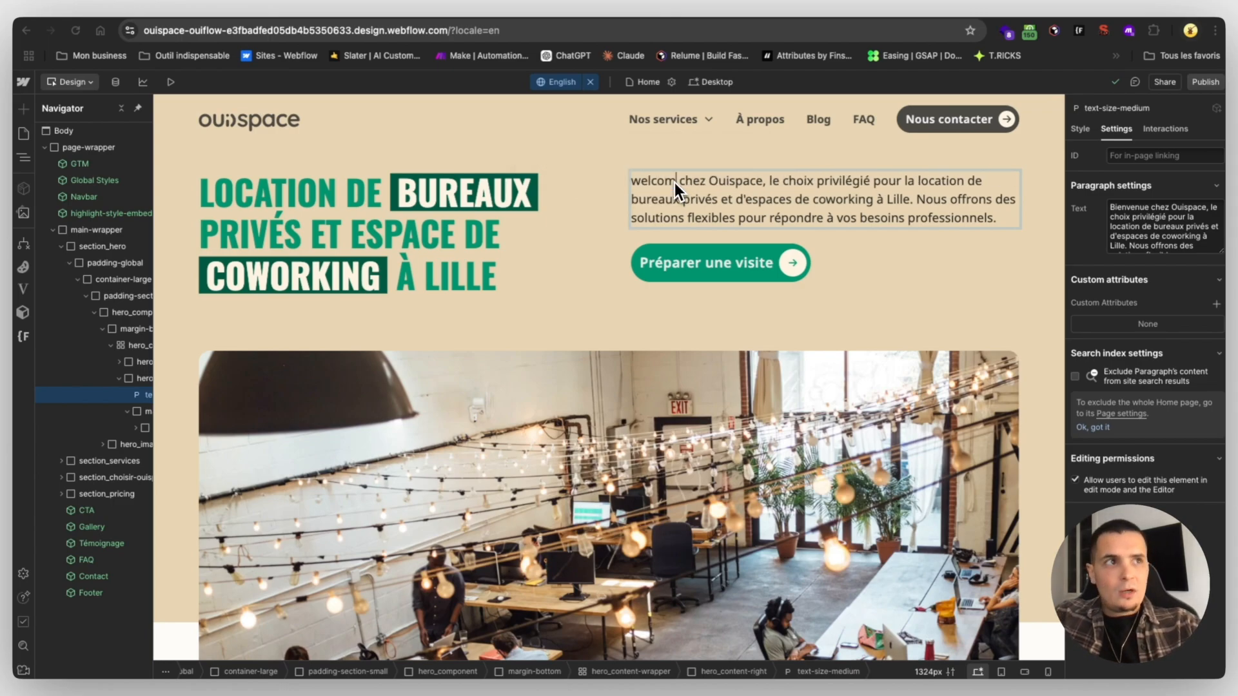
pyautogui.press('Escape')
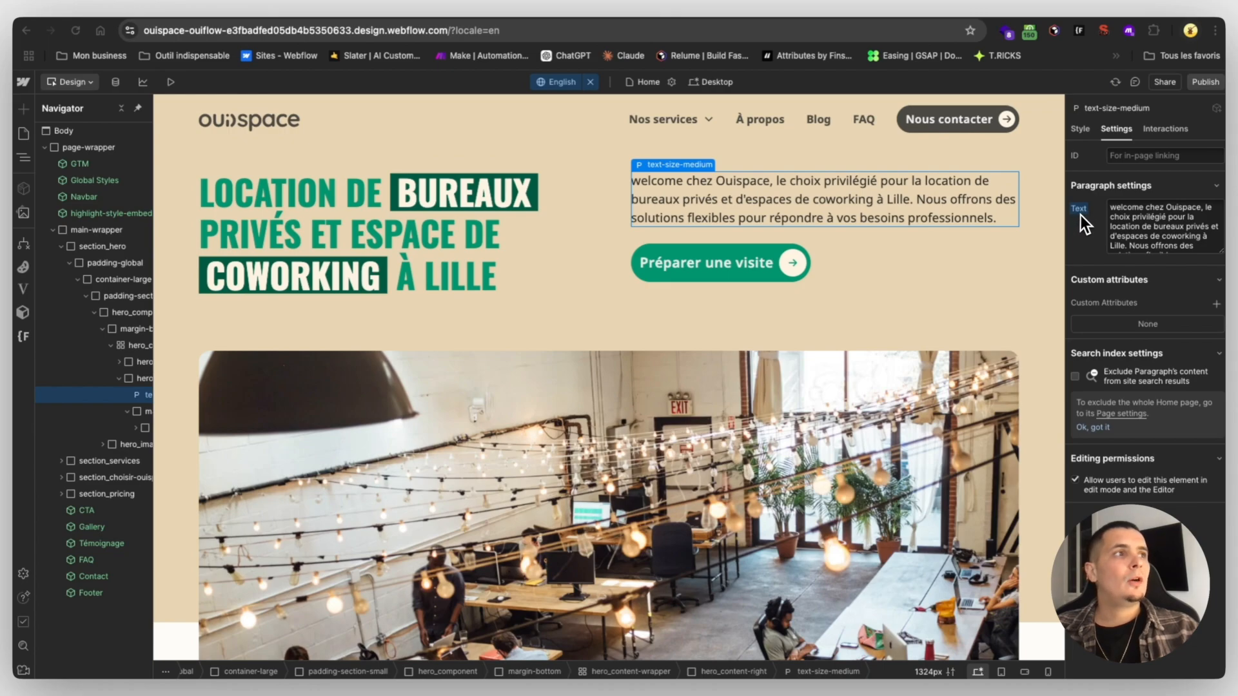
pyautogui.press('super+z')
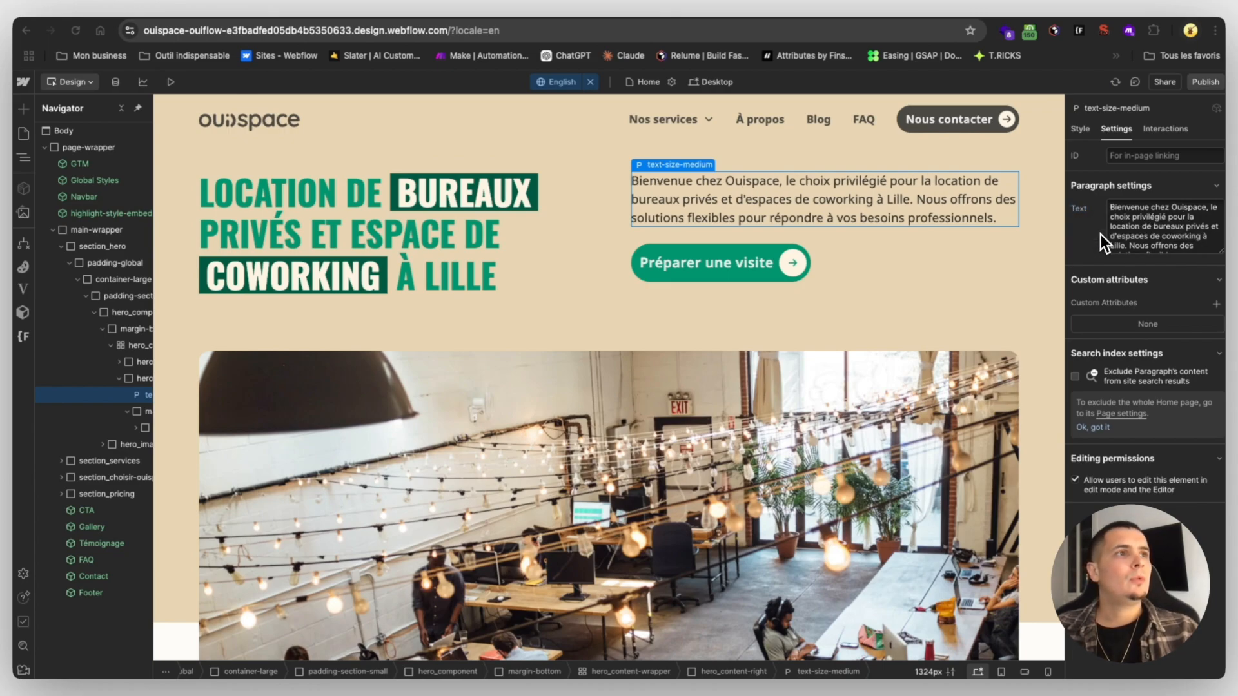
# - Apply the automatic English translation to the hero paragraph again and leave its text editing
pyautogui.rightClick(784, 196)
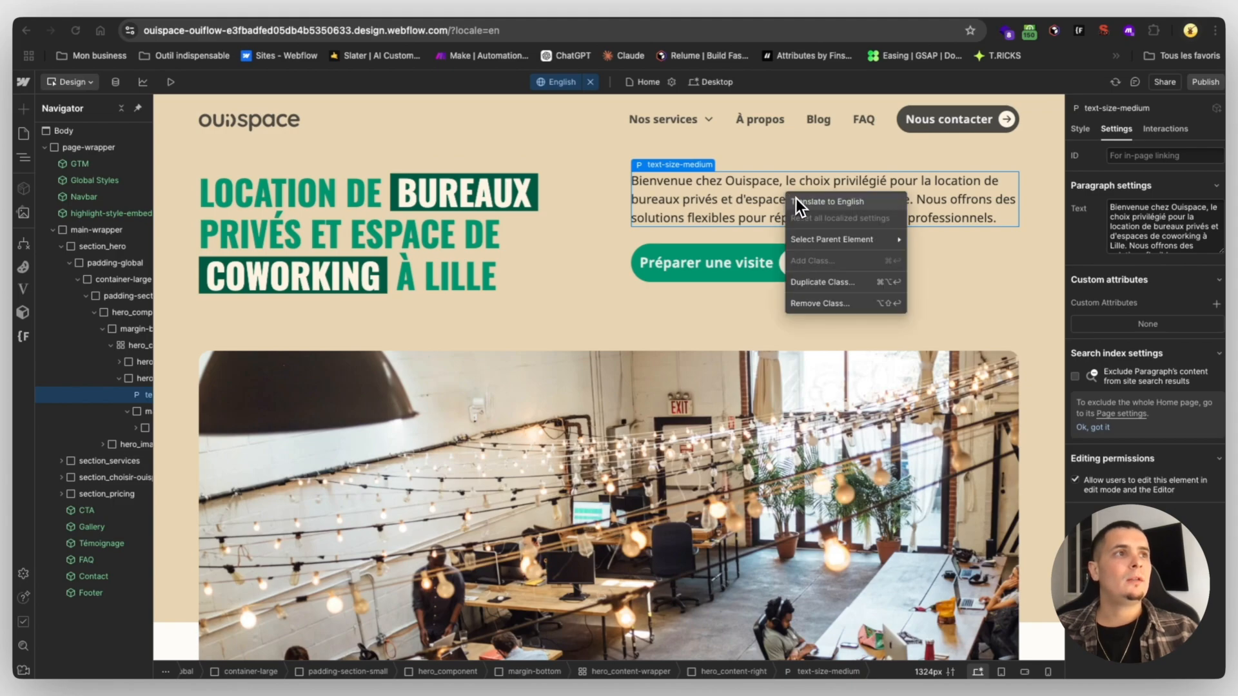
pyautogui.click(797, 200)
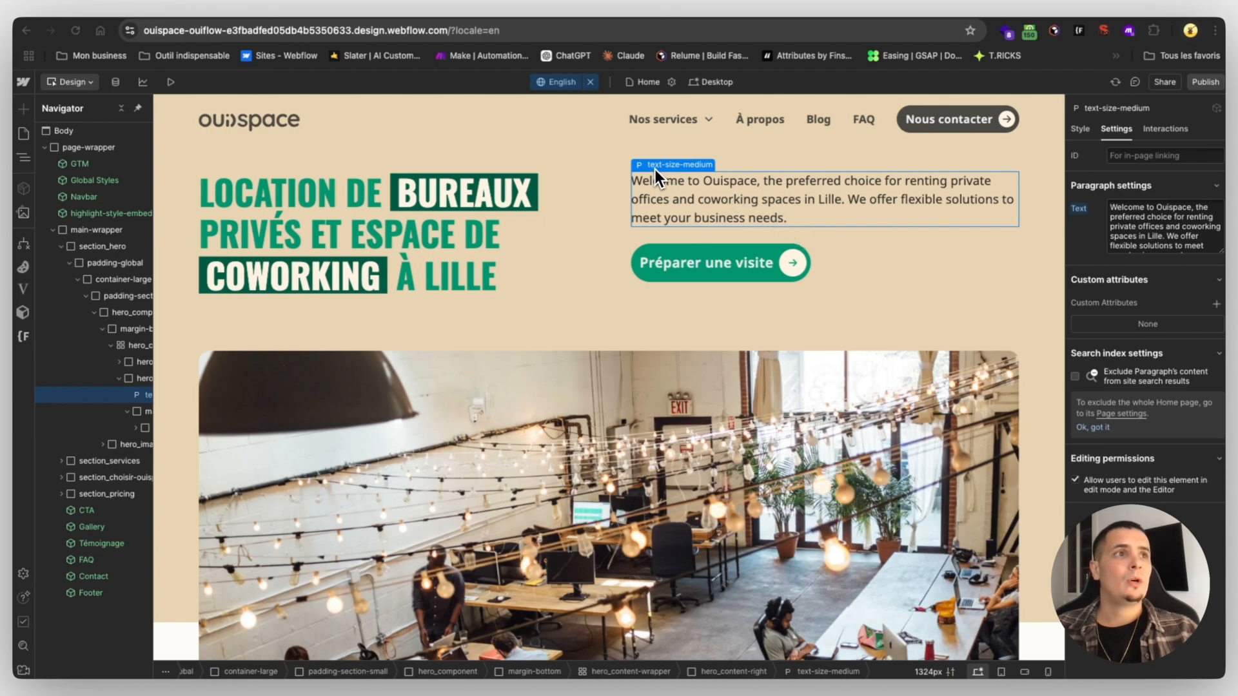
pyautogui.doubleClick(850, 205)
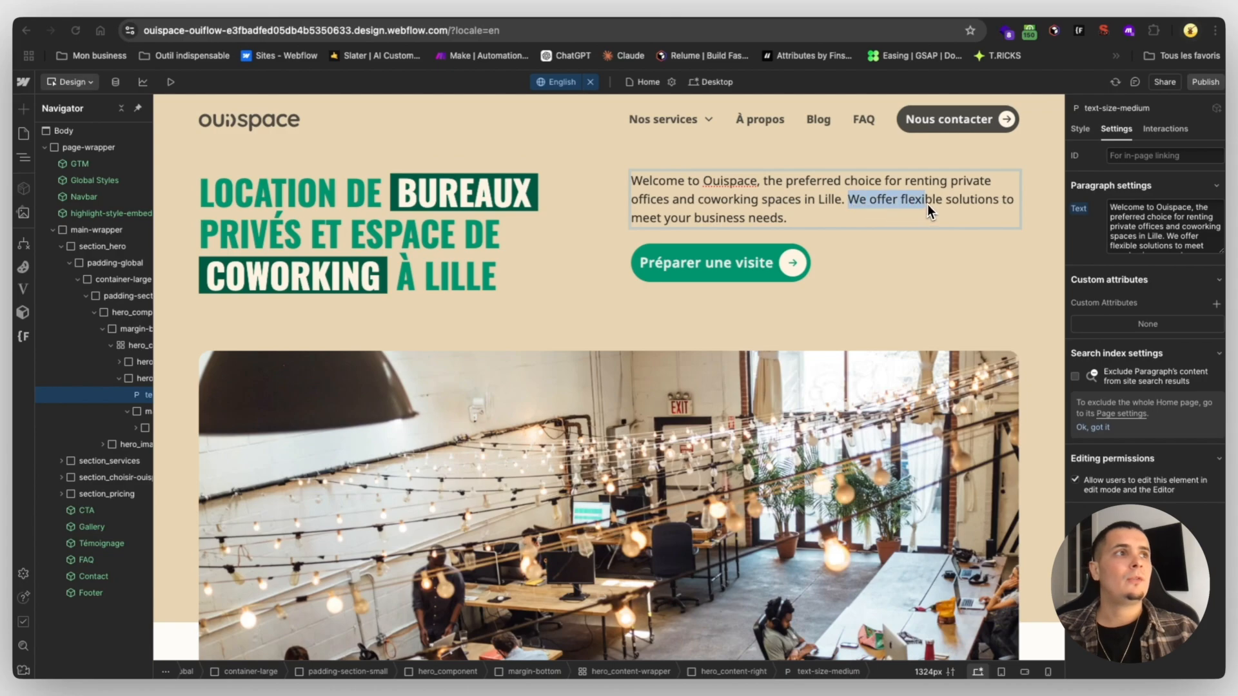
pyautogui.moveTo(945, 206); pyautogui.dragTo(941, 205)
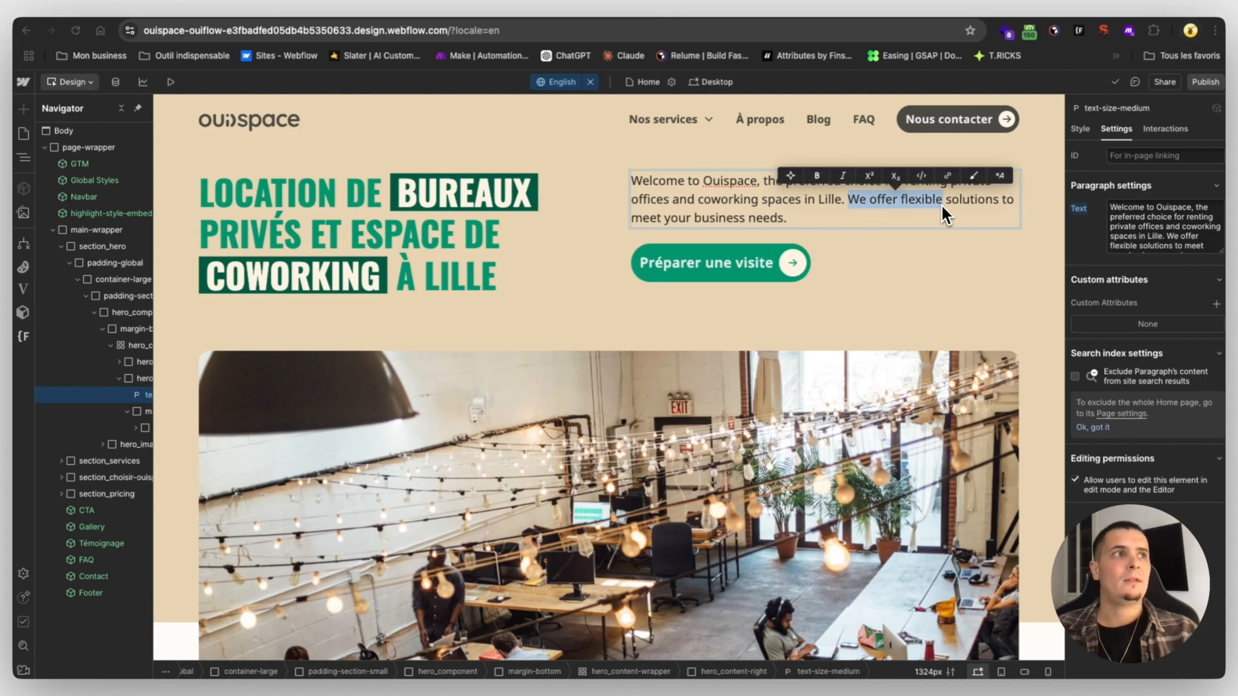
pyautogui.press('Escape')
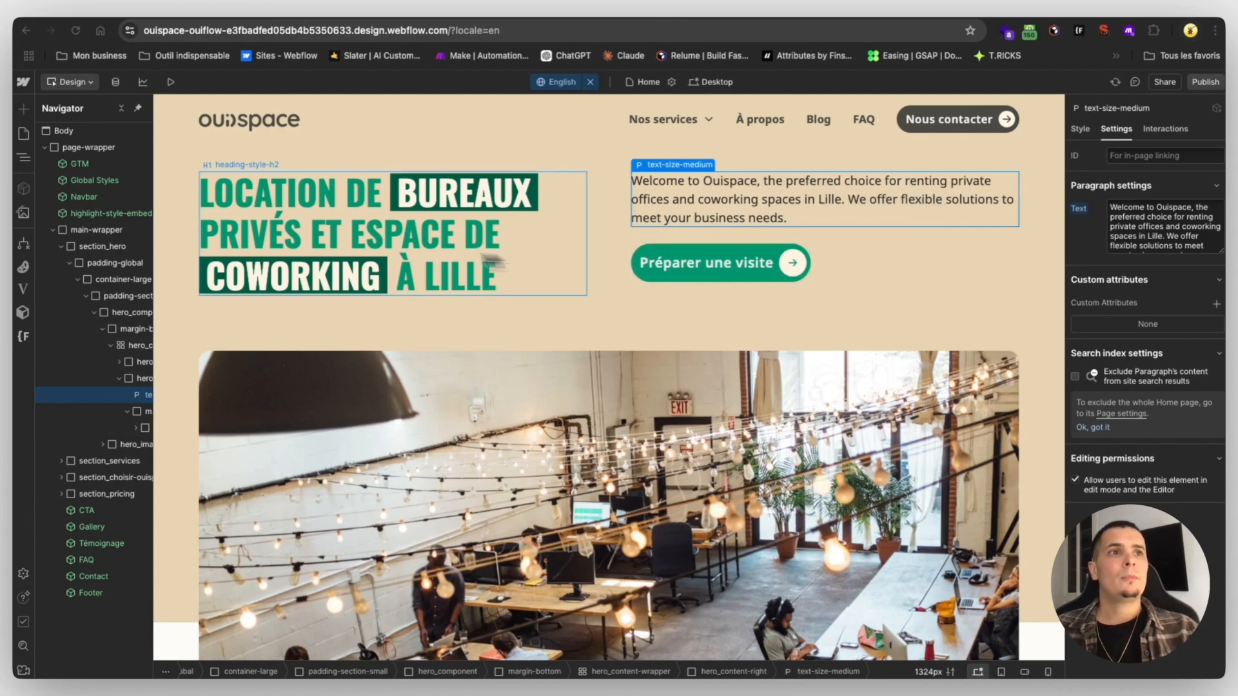
# - Translate the whole Home page to English from its Body element
pyautogui.hscroll(2, 98, 155)
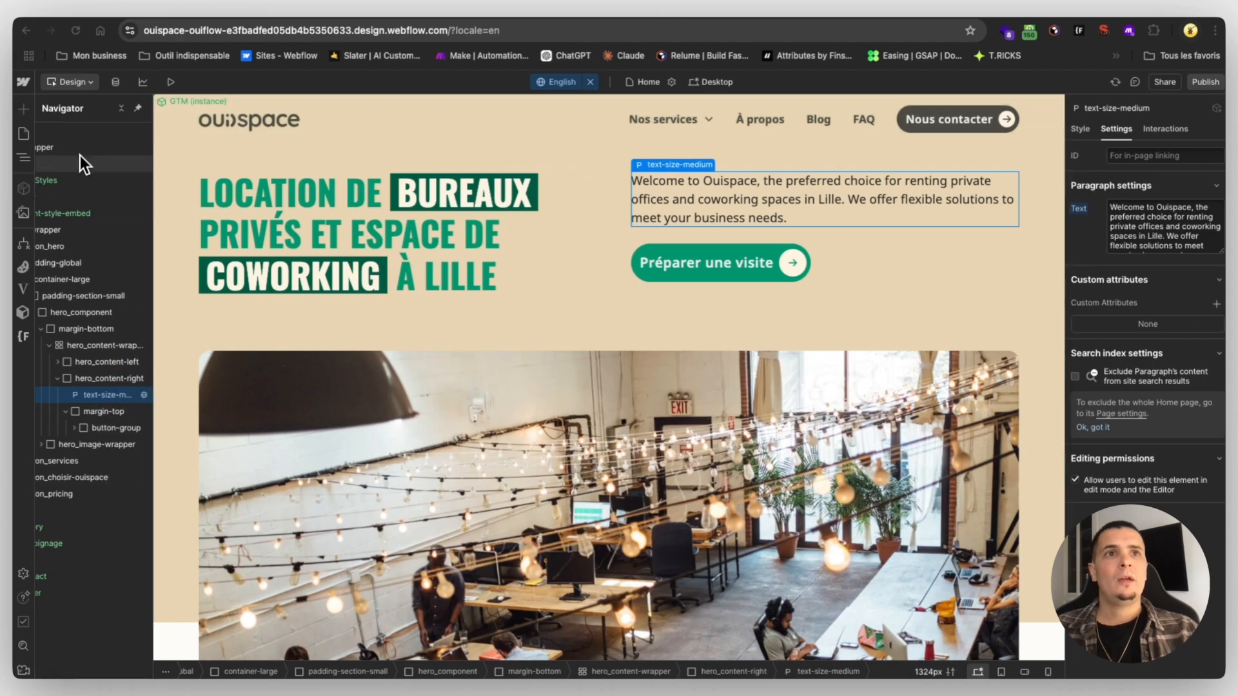
pyautogui.hscroll(-2, 110, 197)
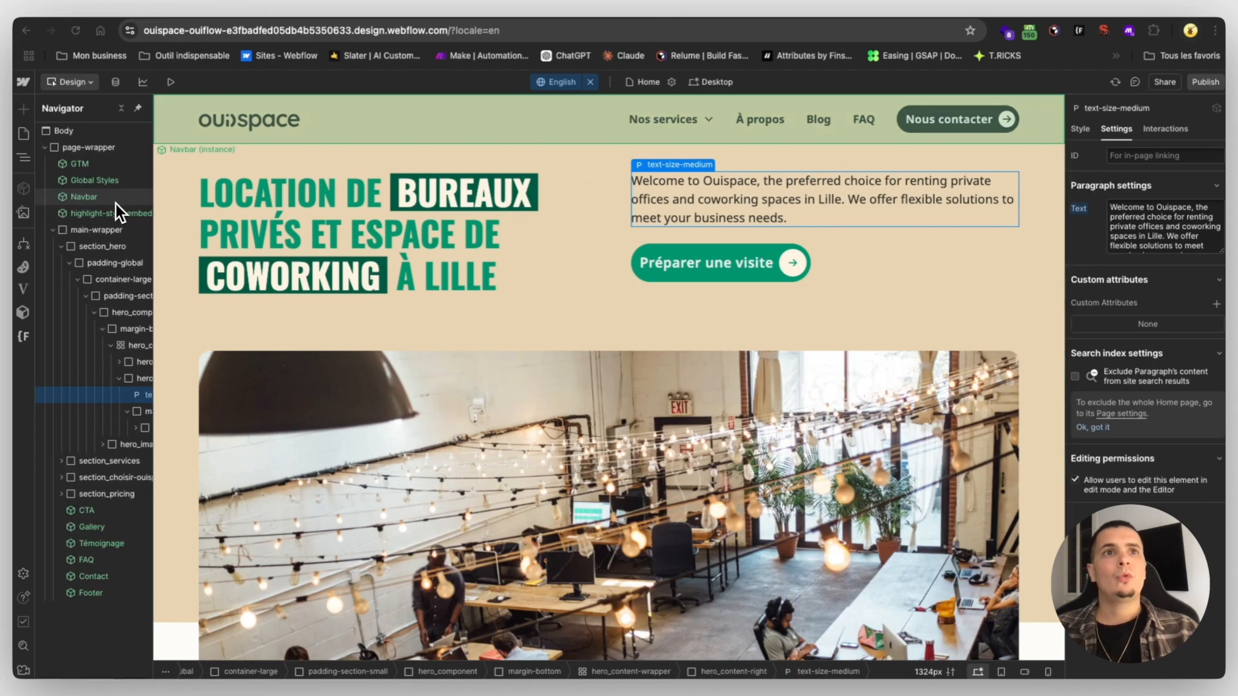
pyautogui.click(82, 133)
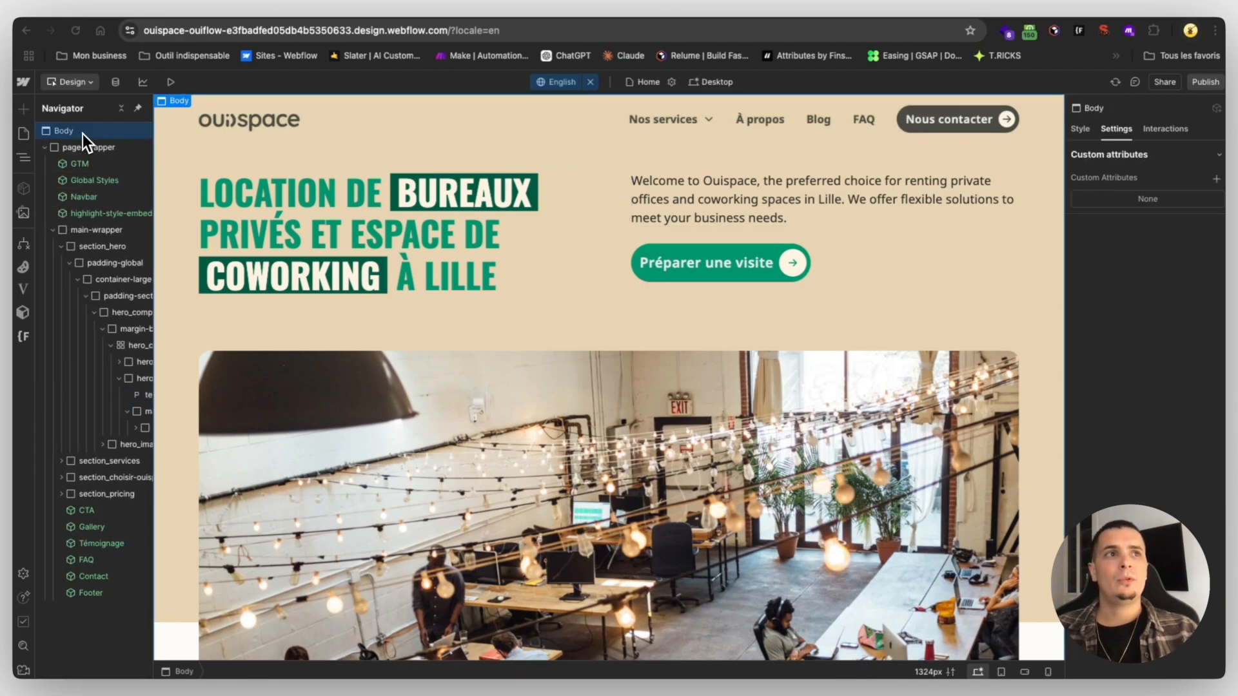
pyautogui.rightClick(82, 133)
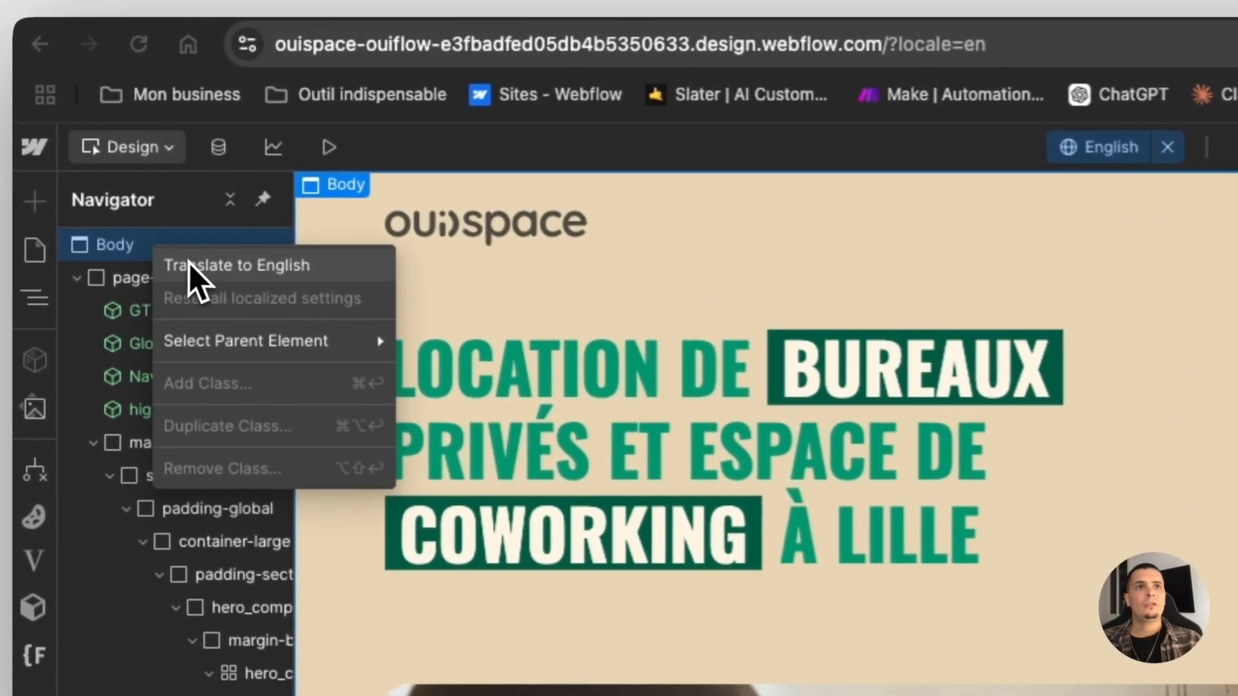
pyautogui.click(190, 265)
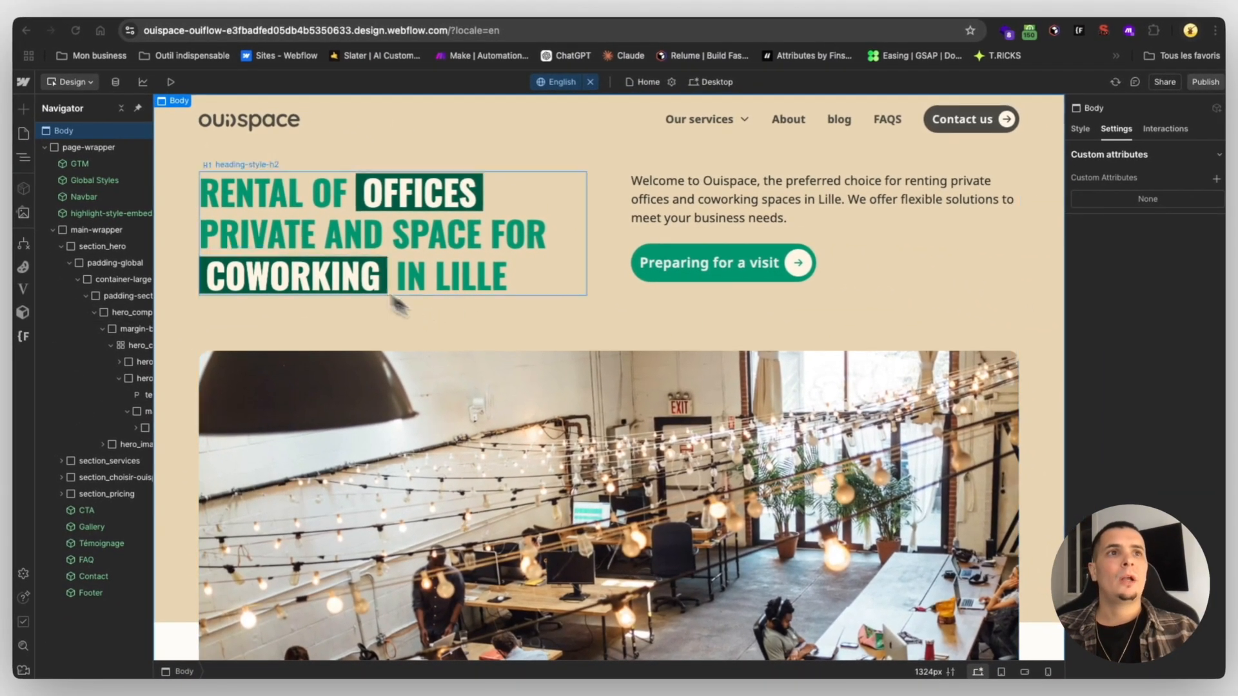
# - Review the English translation of the Home page from the hero through the services, benefits and pricing sections
pyautogui.scroll(-10, 832, 310)
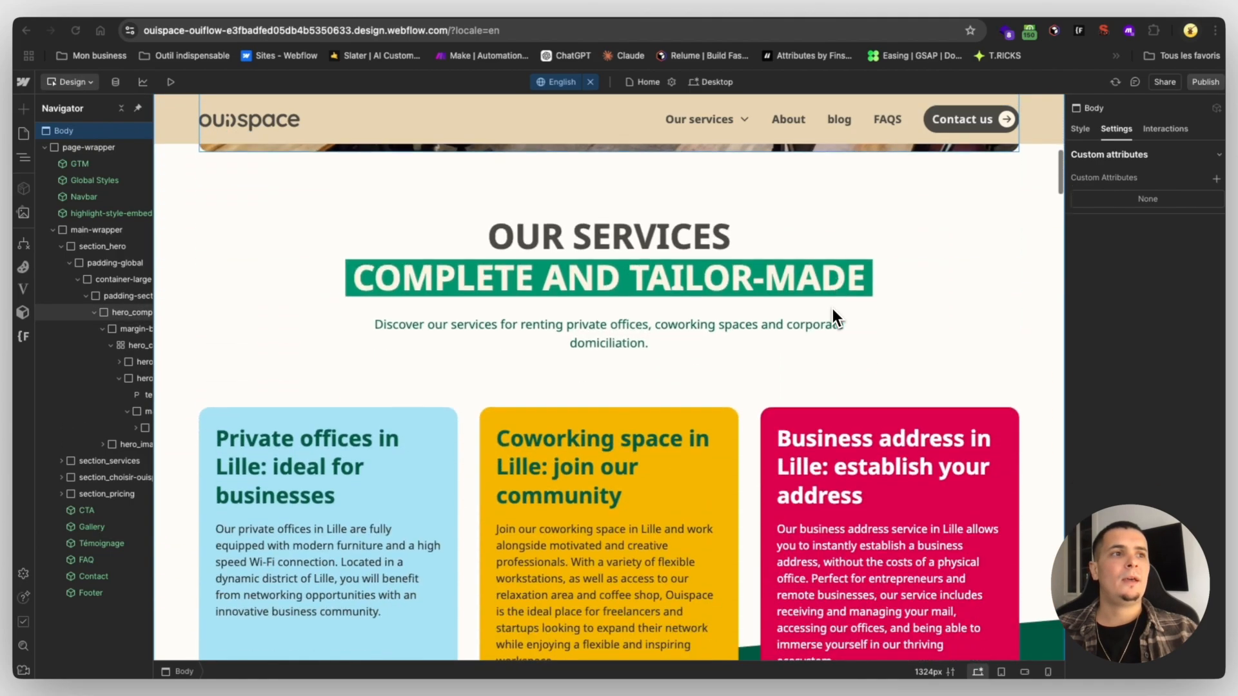
pyautogui.scroll(-5, 833, 309)
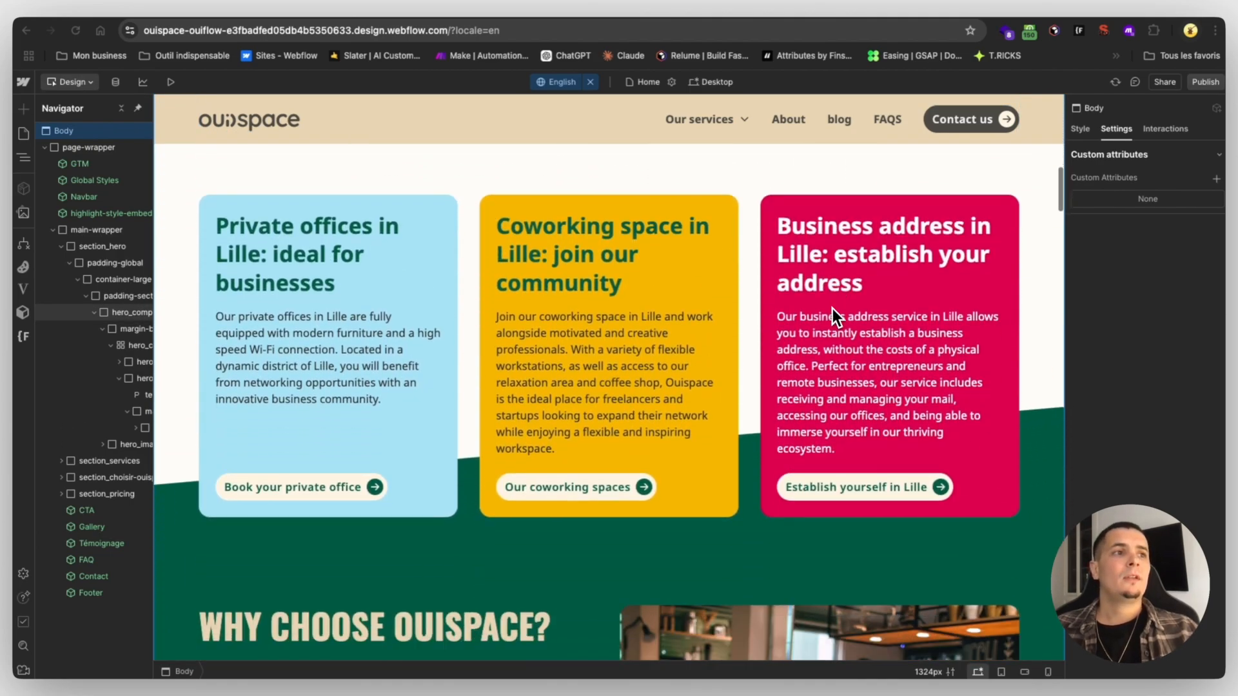
pyautogui.scroll(-6, 834, 308)
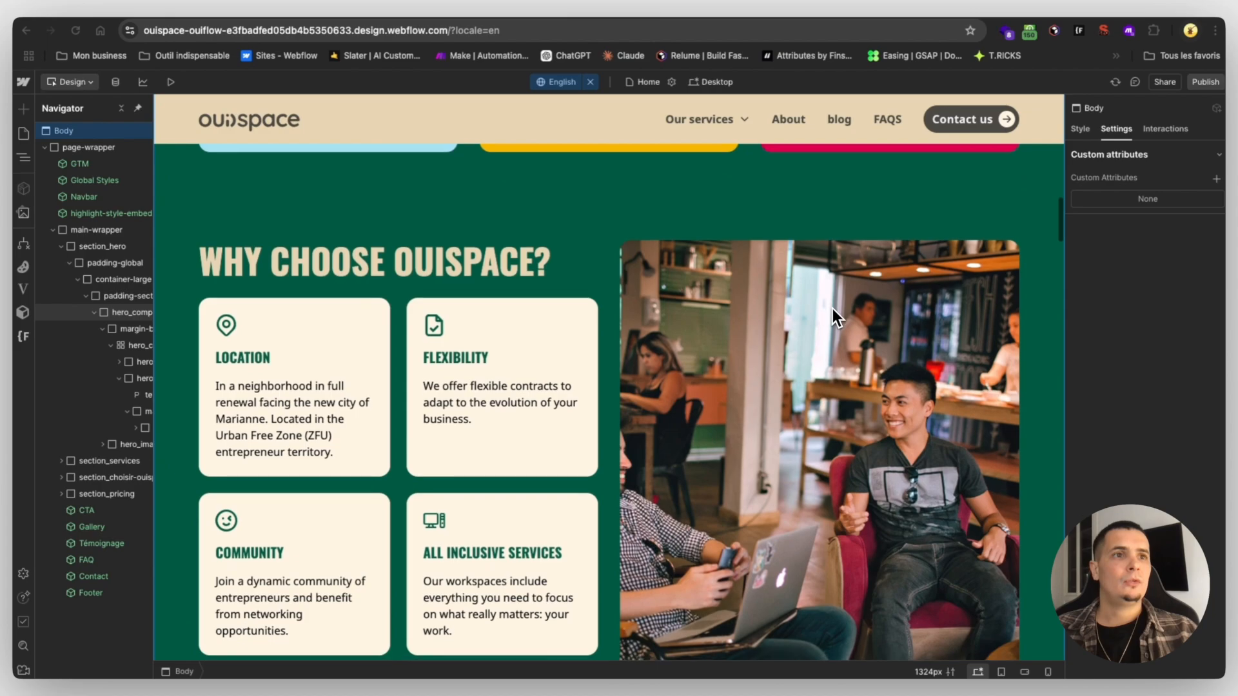
pyautogui.scroll(-10, 833, 309)
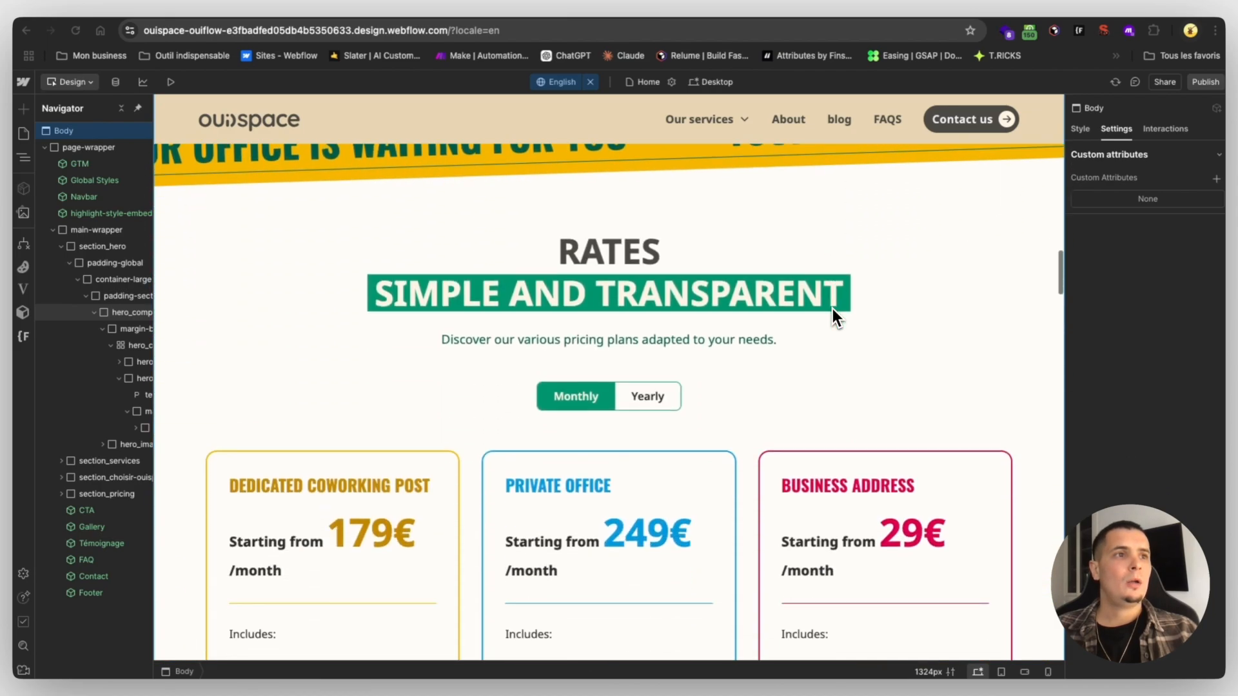
pyautogui.scroll(-3, 834, 309)
pyautogui.scroll(2, 833, 309)
pyautogui.scroll(3, 832, 316)
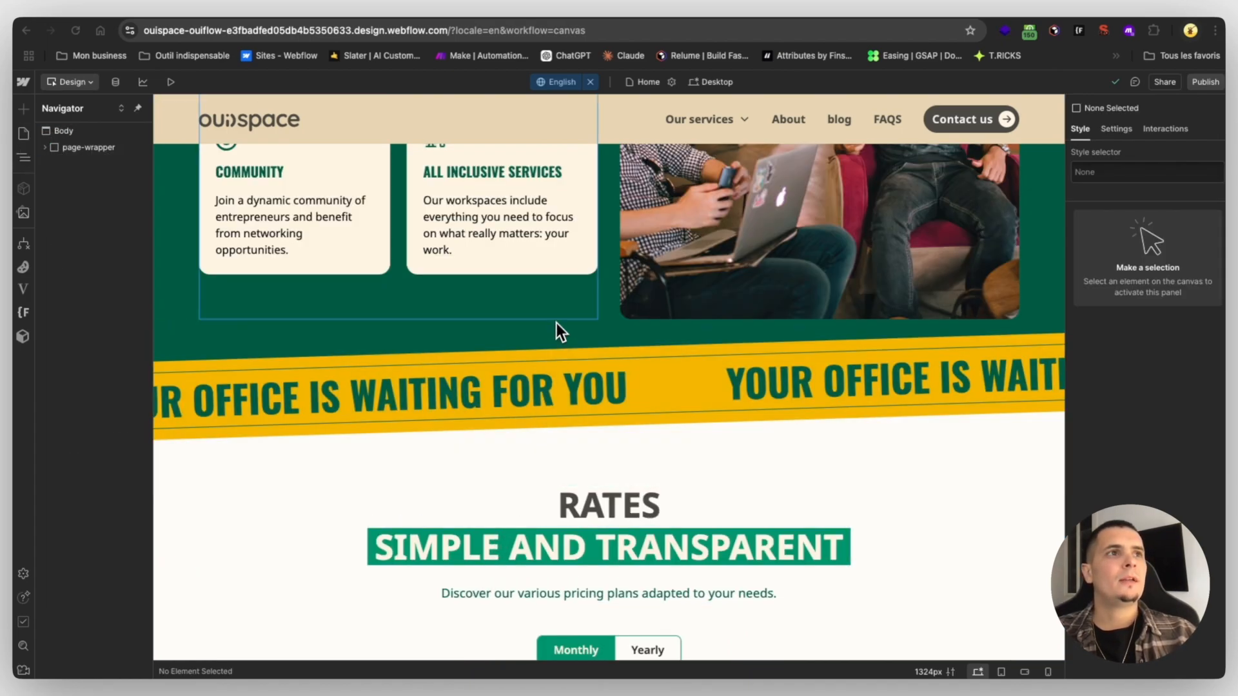
# - Switch the Home page back to the French (Standard) locale and open the site's CMS collections
pyautogui.click(552, 82)
pyautogui.click(561, 105)
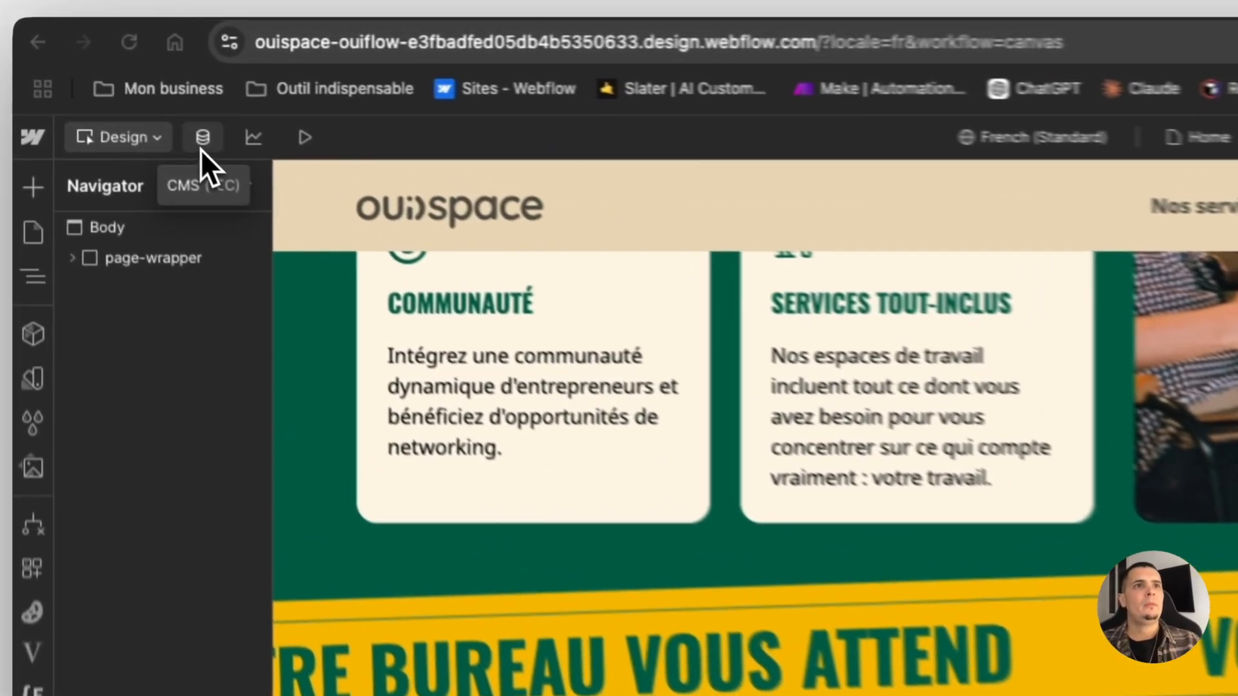
pyautogui.click(201, 143)
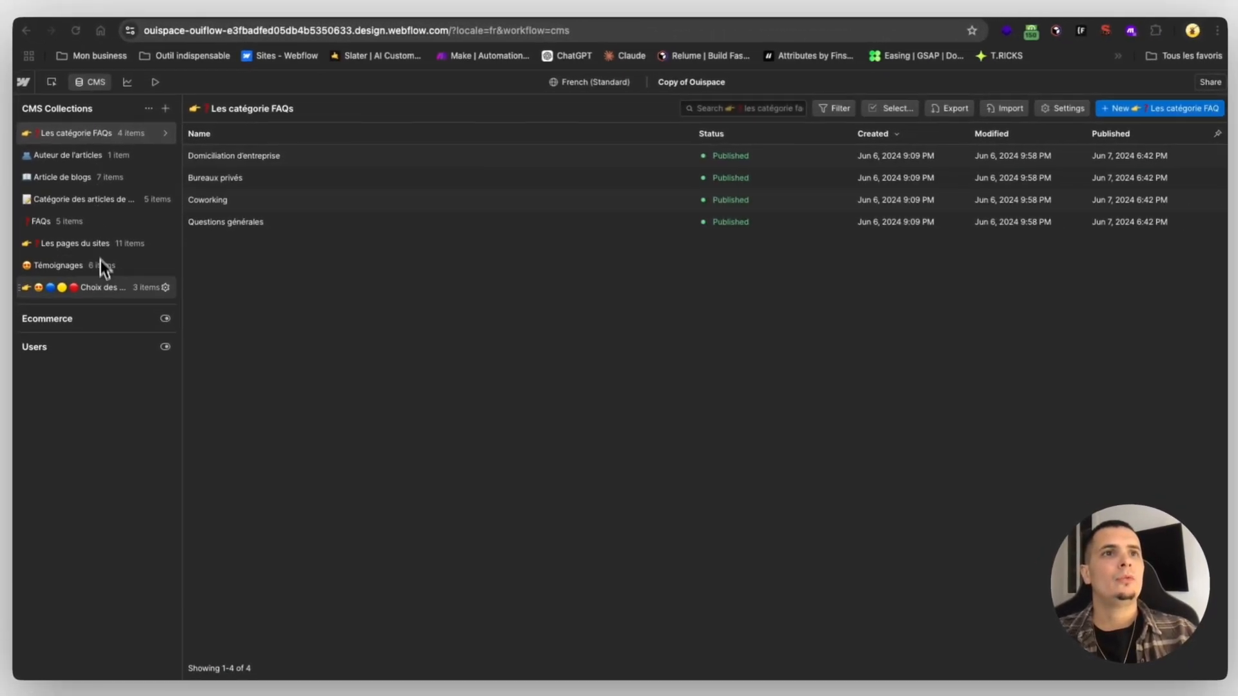
# - Switch the CMS to the English locale and open the FAQs item "Quels sont les services proposés par Ouispace"
pyautogui.click(563, 85)
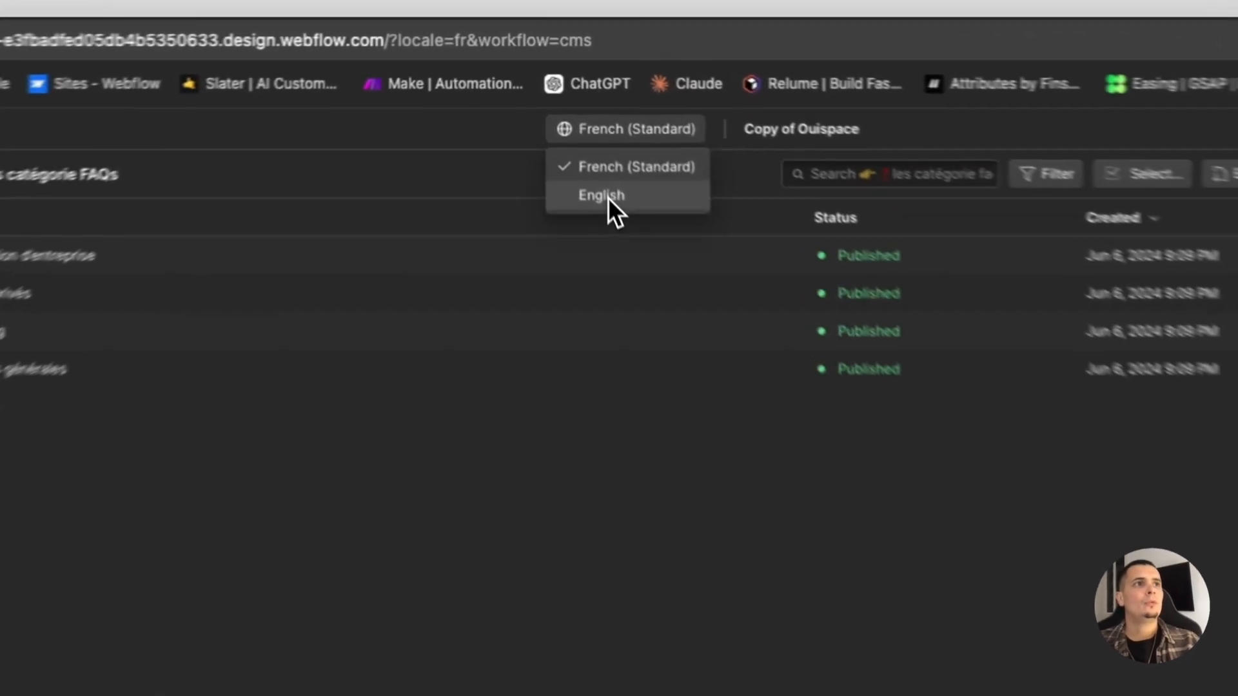
pyautogui.click(607, 195)
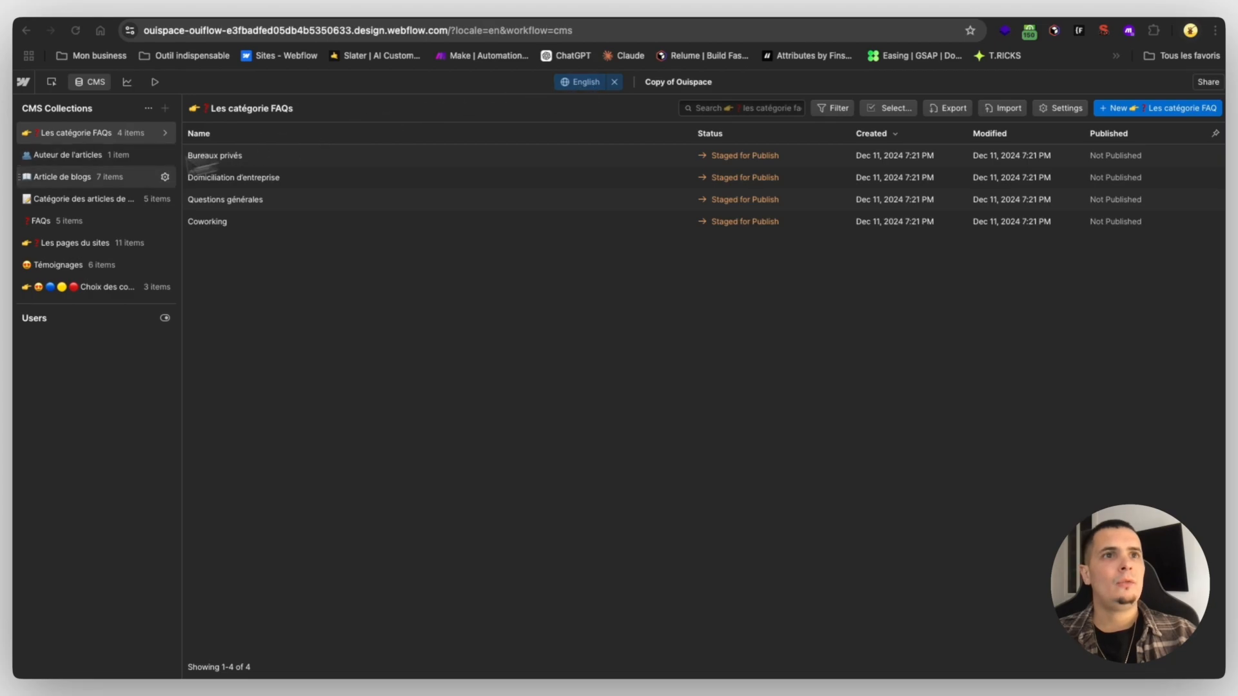
pyautogui.click(61, 222)
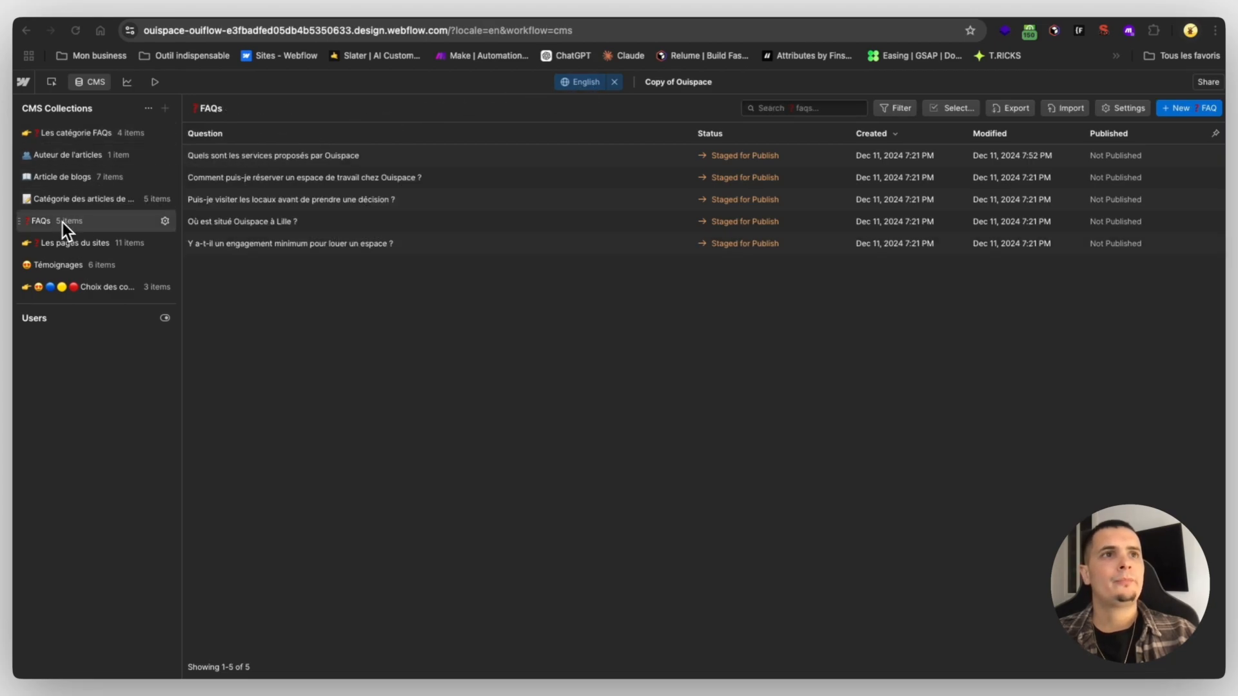
pyautogui.click(288, 156)
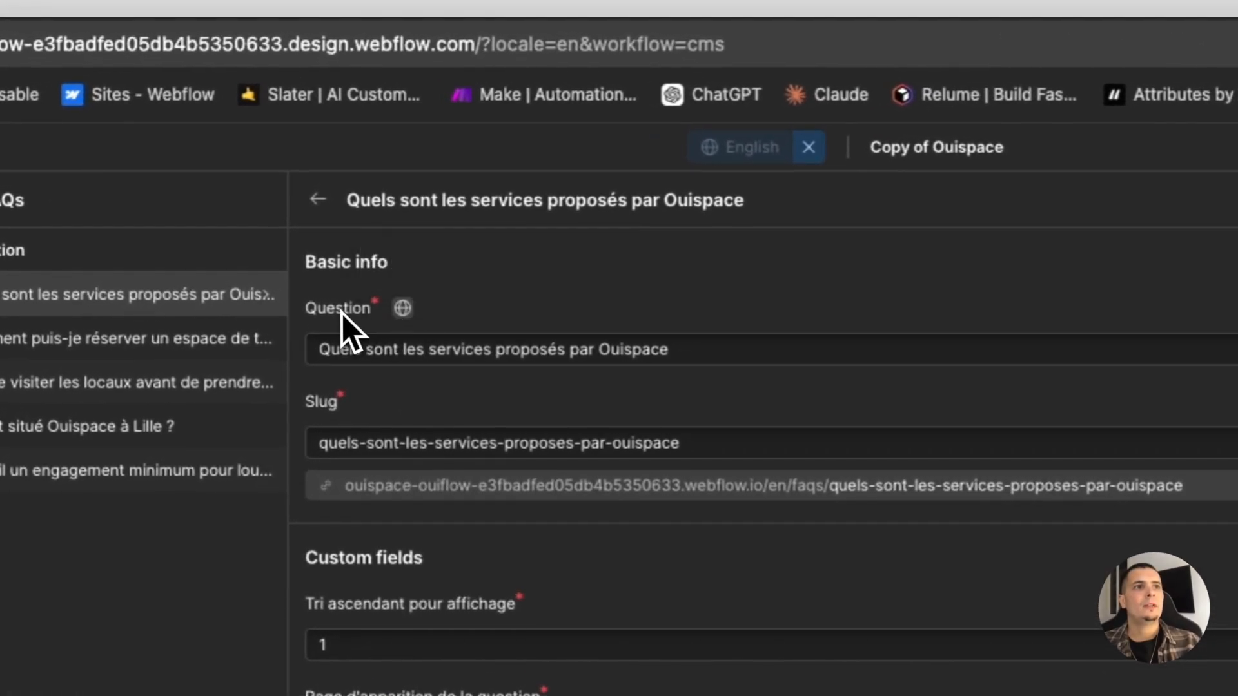
# - Automatically translate the FAQ item's Question and Réponse fields to English, one field at a time
pyautogui.click(403, 310)
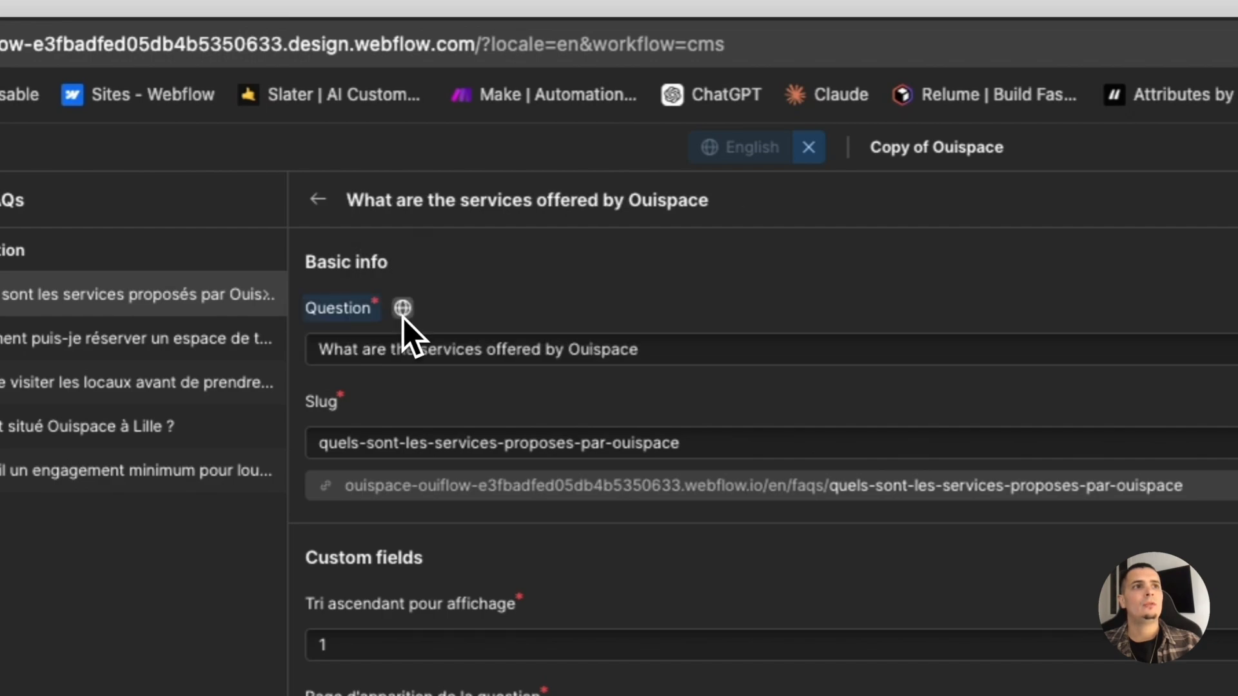
pyautogui.moveTo(320, 352); pyautogui.dragTo(924, 368)
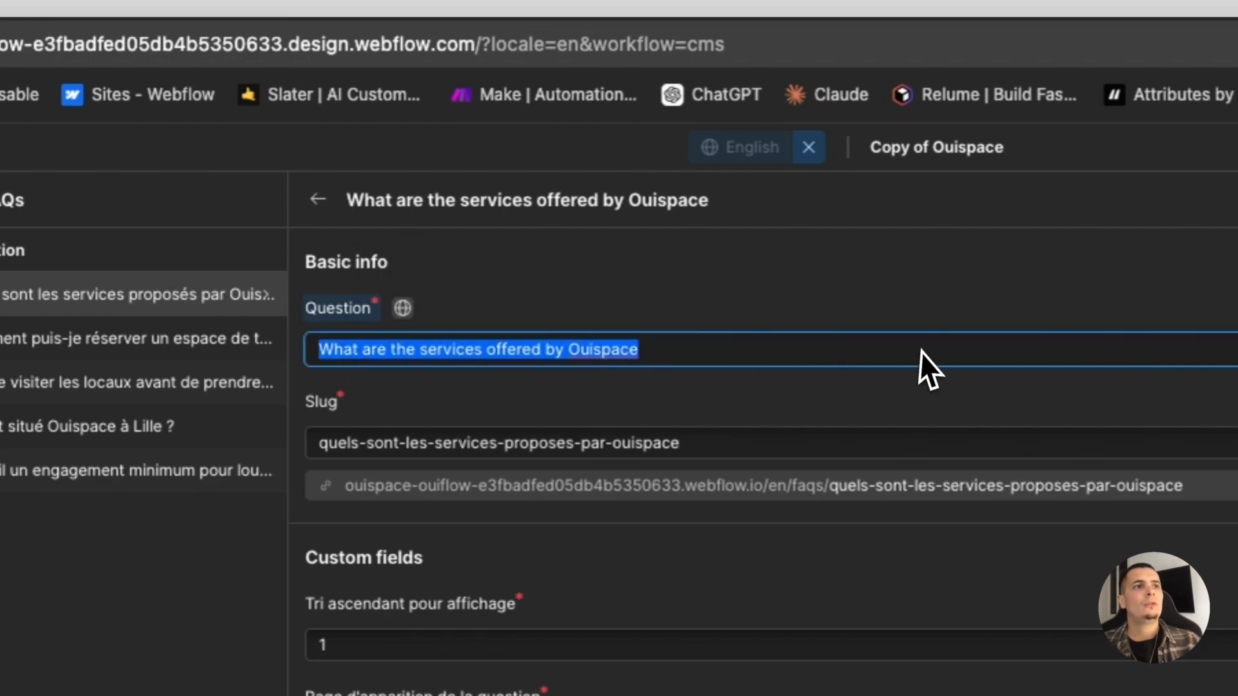
pyautogui.click(922, 352)
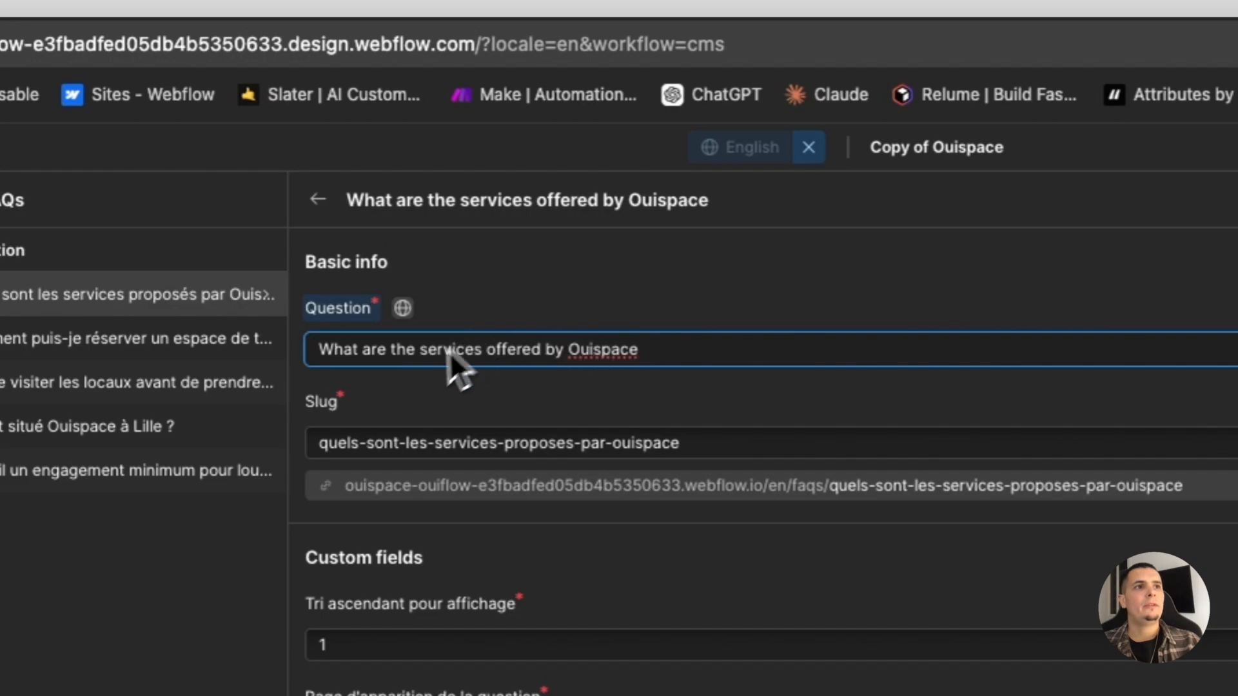
pyautogui.scroll(-1, 548, 376)
pyautogui.scroll(-3, 547, 375)
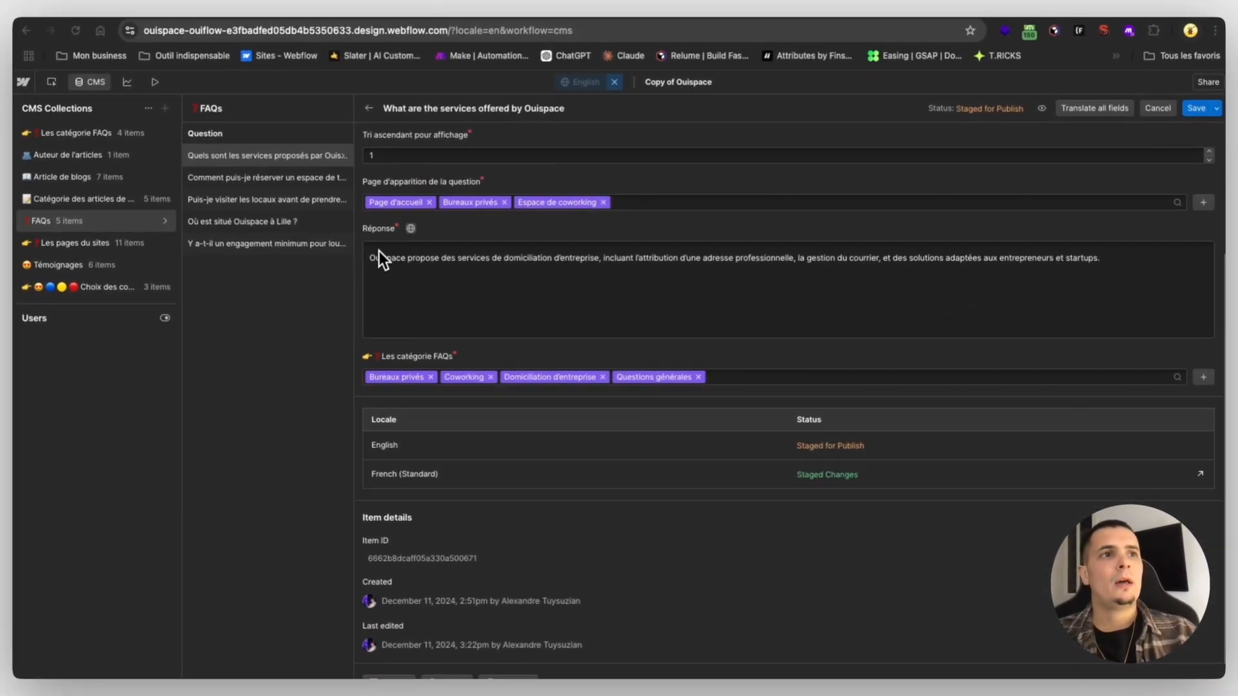
pyautogui.click(412, 231)
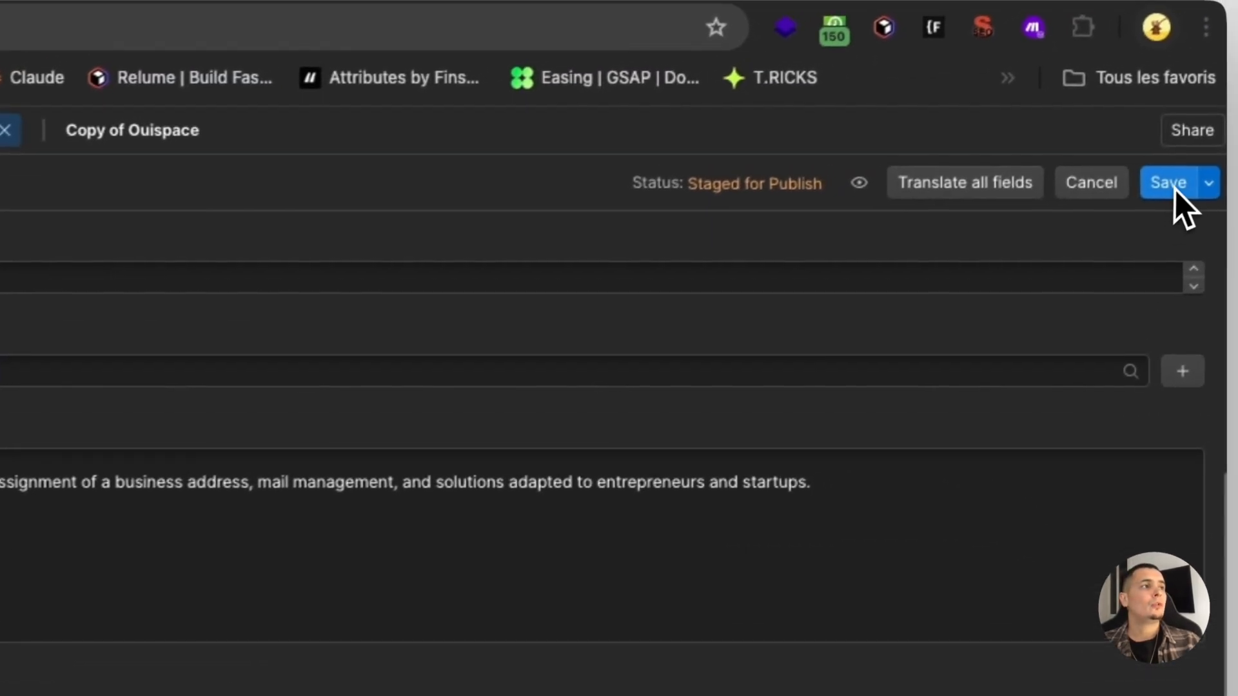
# - Save the translated FAQ item and return to the Home page's design canvas
pyautogui.click(1179, 183)
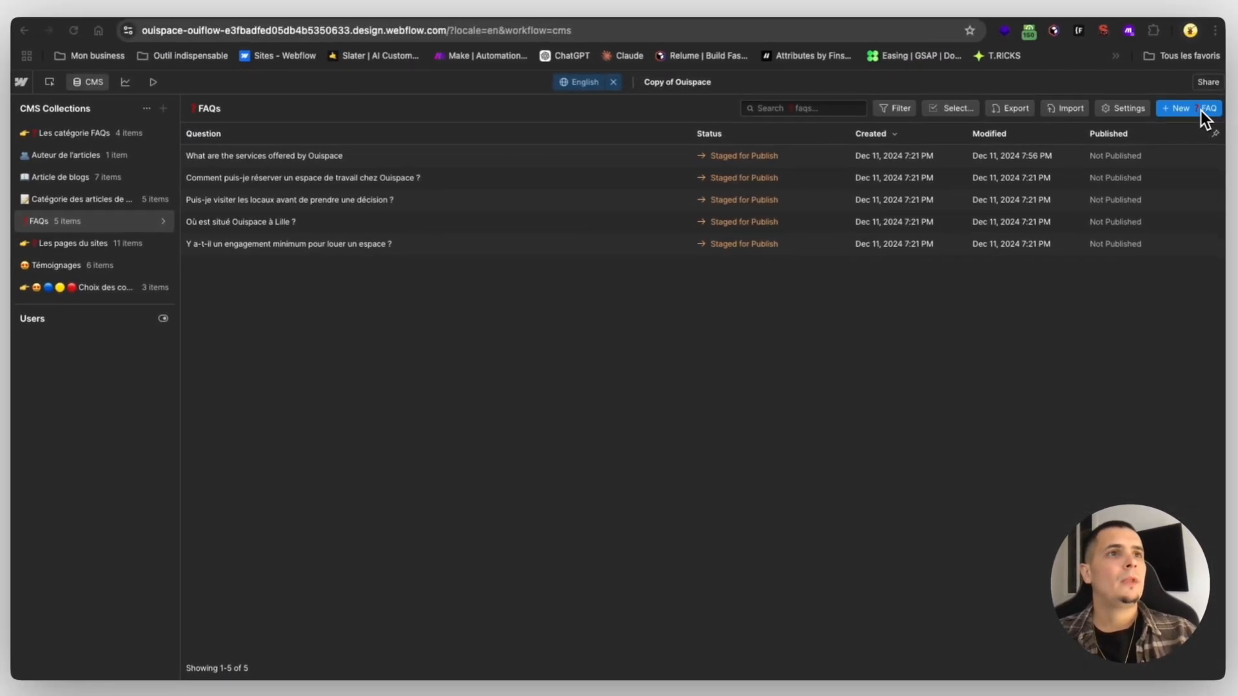
pyautogui.click(61, 83)
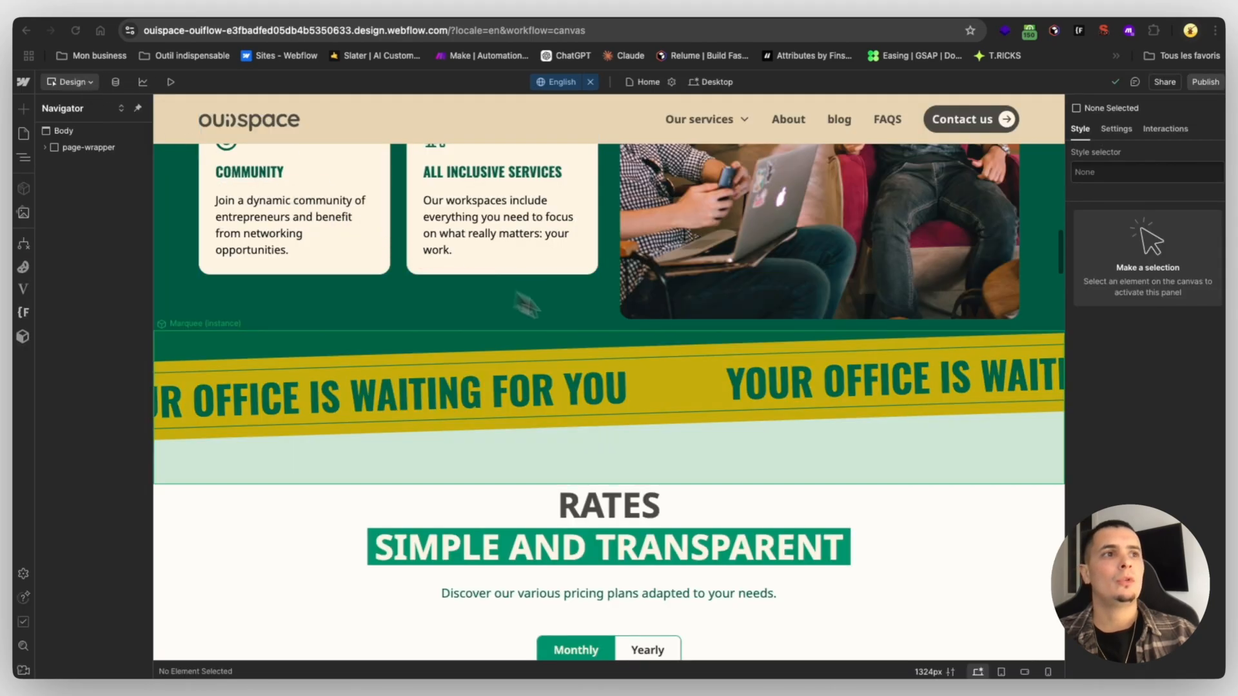